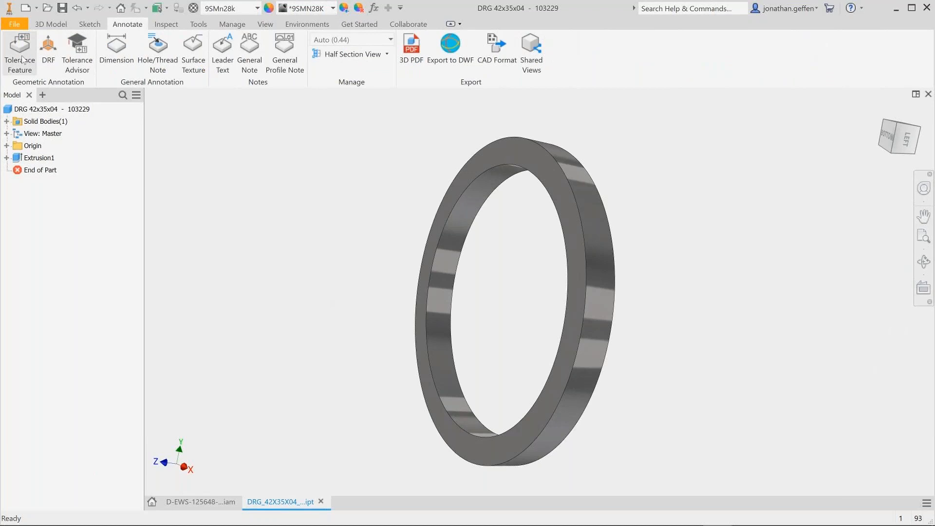
Add a flatness tolerance feature with datum A to the ring's flat front face, with a tolerance of 0.5
left_click(22, 60)
left_click(498, 154)
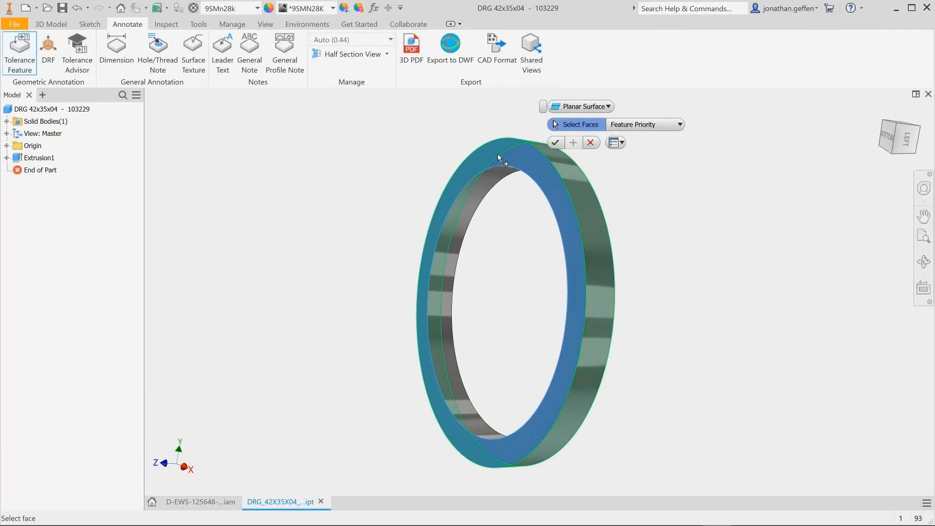
left_click(557, 143)
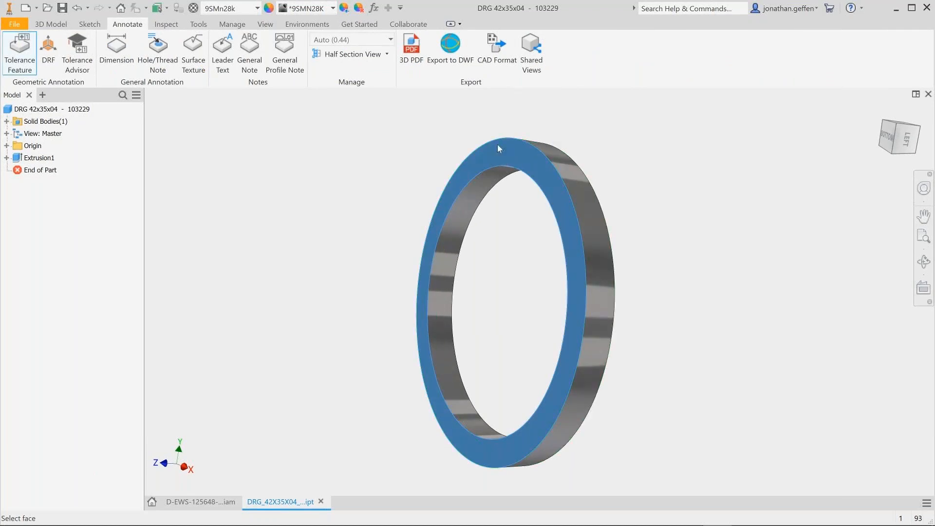
left_click(422, 147)
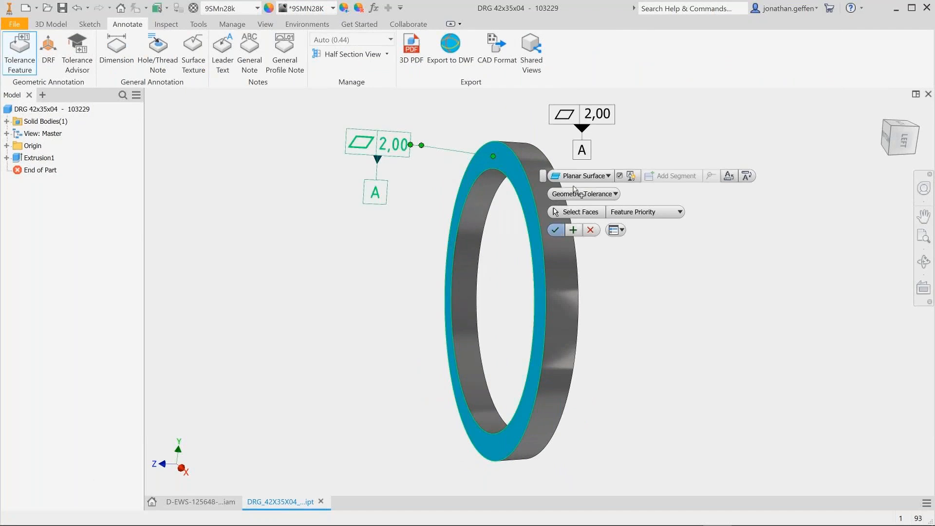
left_click(603, 115)
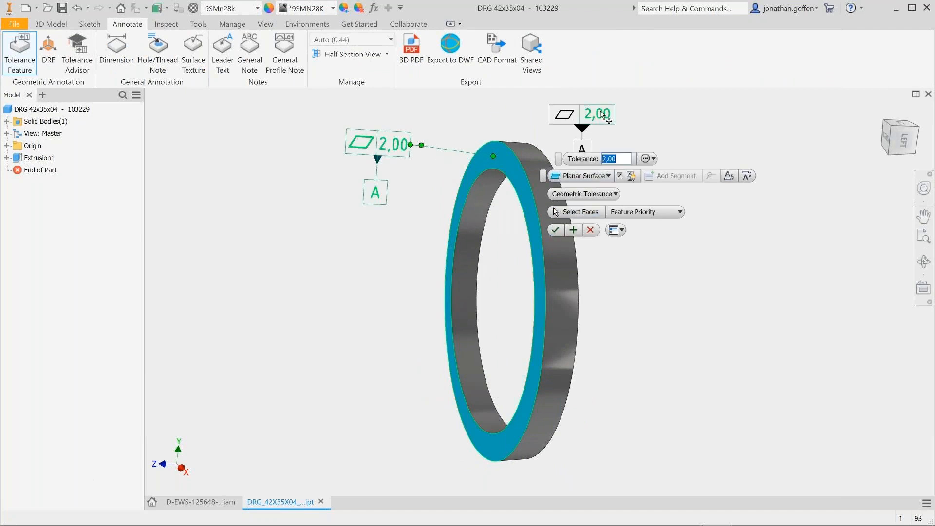
type("0.5")
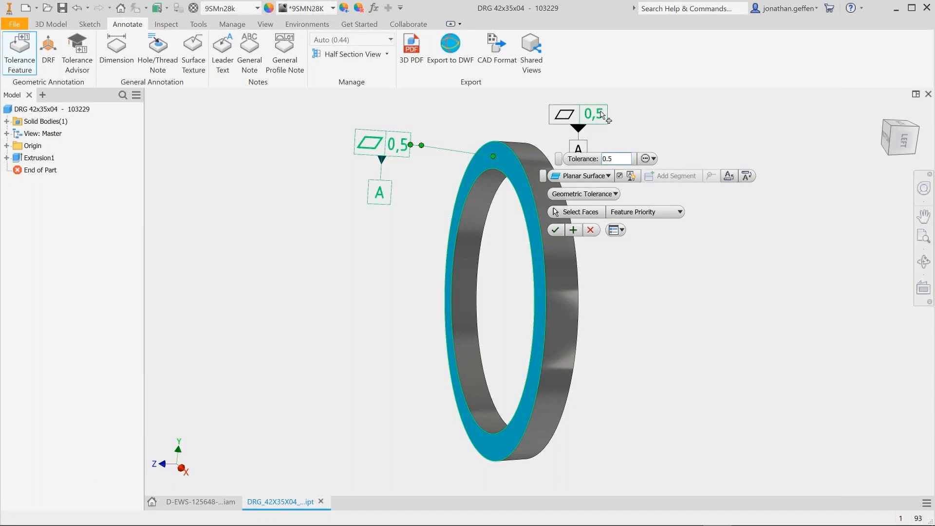
key("Return")
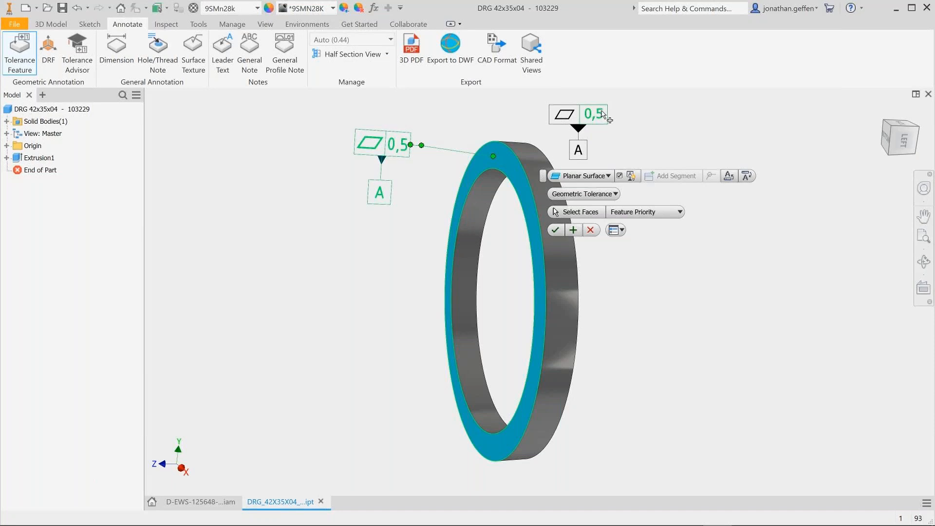
left_click(556, 230)
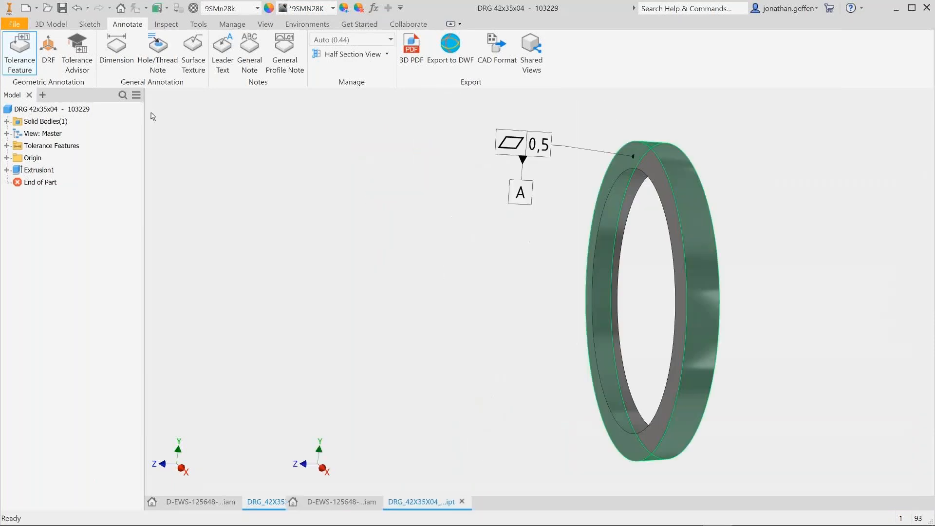
Add a position tolerance feature referencing datum A to the ring's opposite flat face and set its tolerance to 0,5
left_click(19, 52)
mouse_move(768, 175)
middle_mouse_down("shift")
mouse_move(672, 203)
mouse_move(583, 145)
middle_mouse_up("shift")
left_click(581, 141)
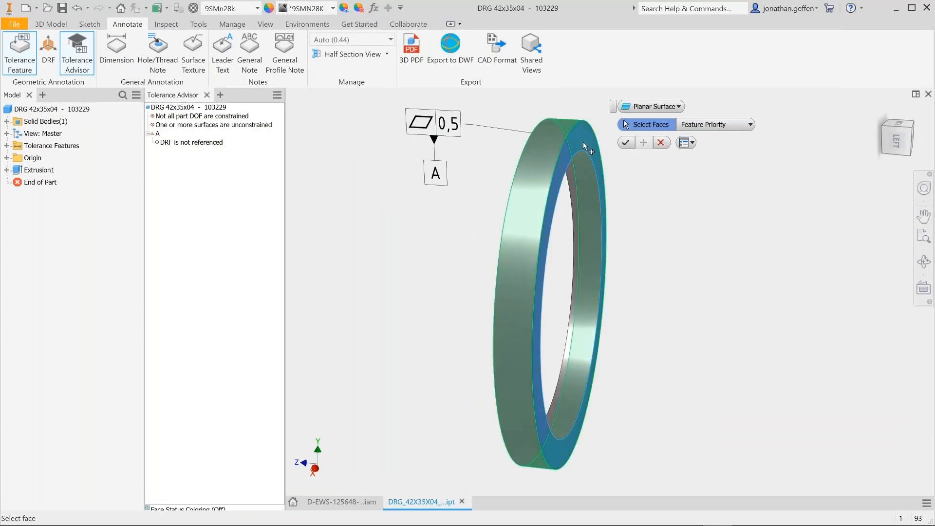
left_click(625, 142)
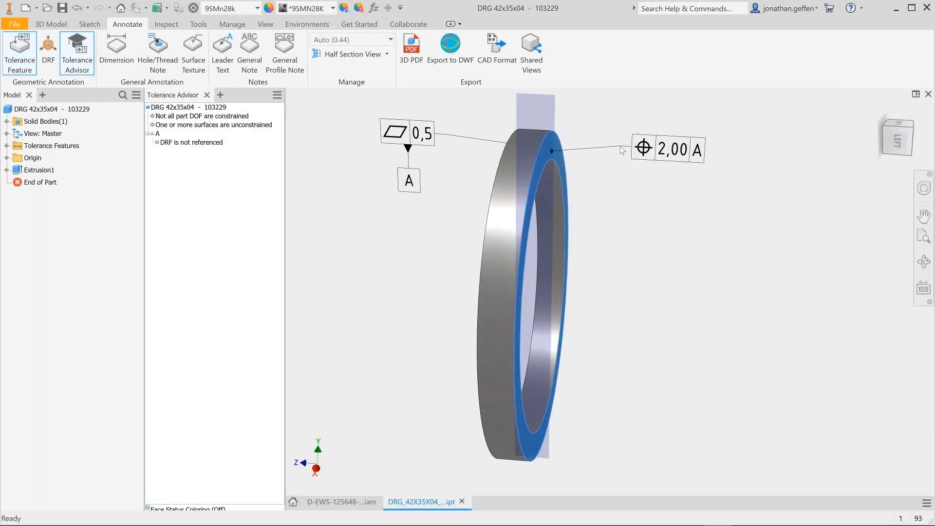
double_click(630, 153)
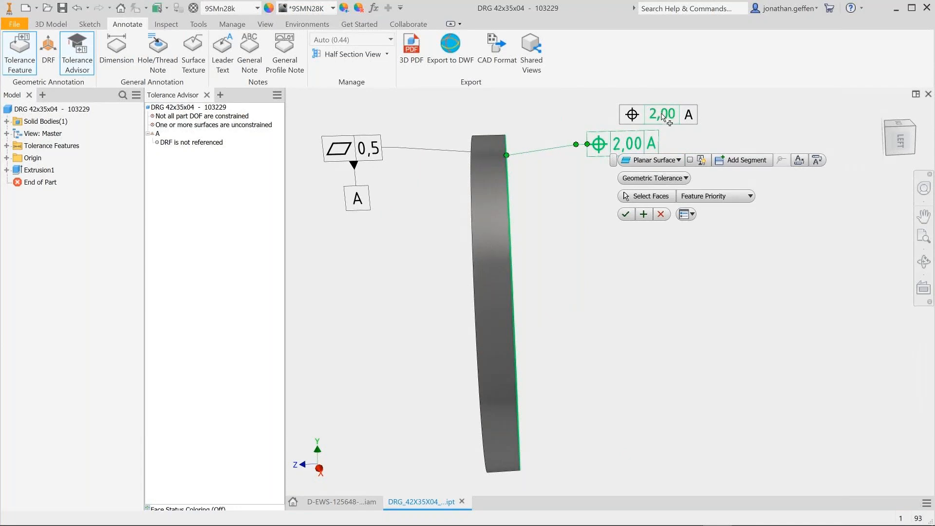
left_click(663, 118)
type("0,5")
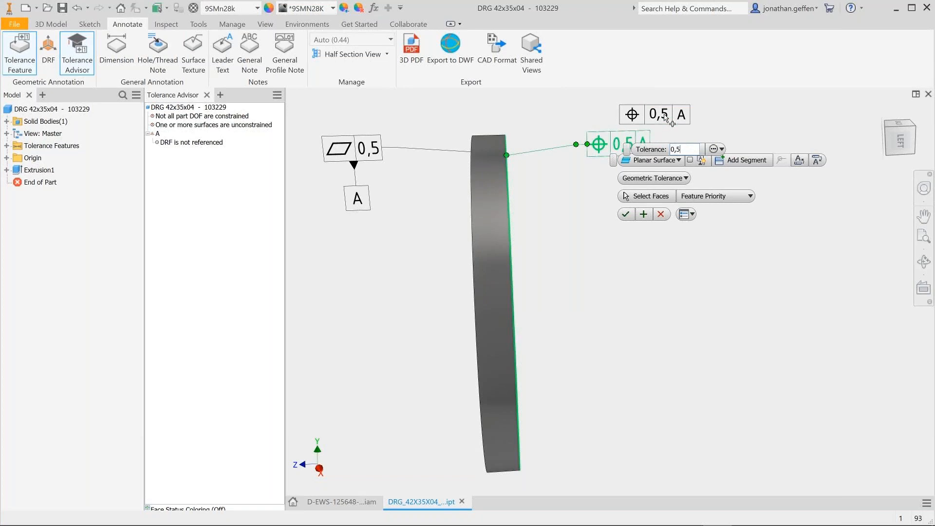
key("Return")
left_click(626, 214)
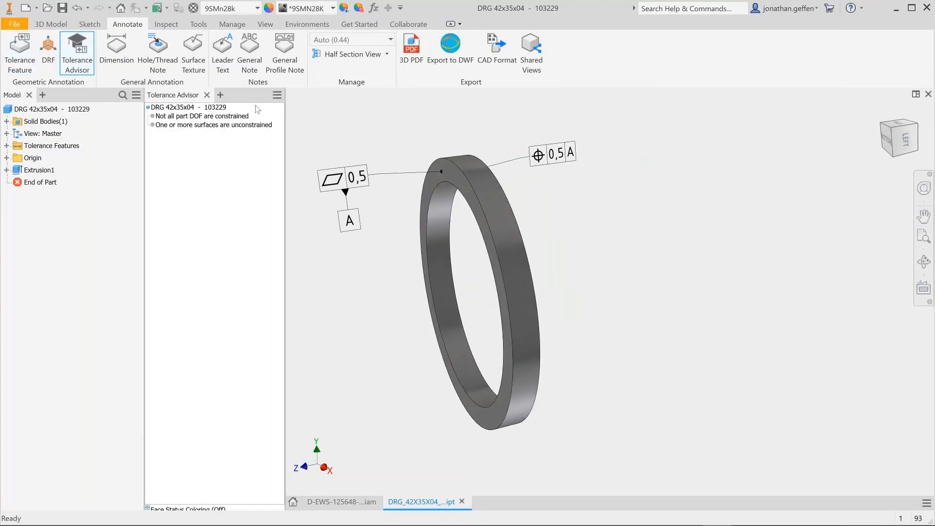
Make Sketch1 under Extrusion1 visible in the model
left_click(6, 170)
left_click(42, 184)
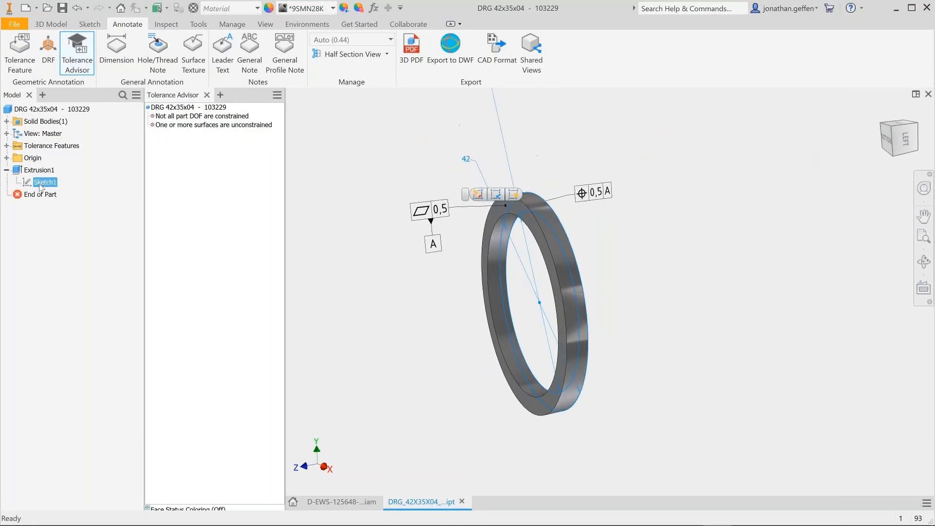
right_click(39, 185)
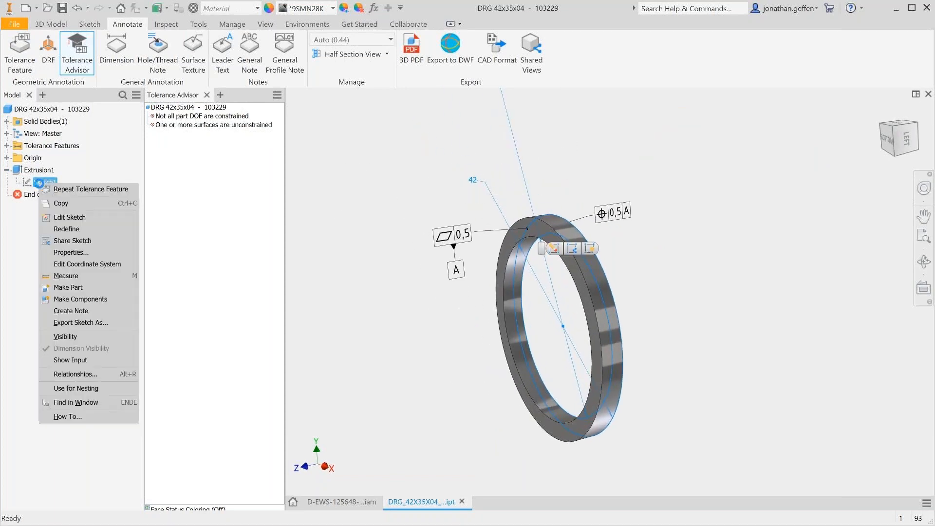
left_click(59, 336)
Try the Symmetric and Default tolerance types on the sketch's 42 mm diameter dimension
double_click(461, 178)
left_click(491, 222)
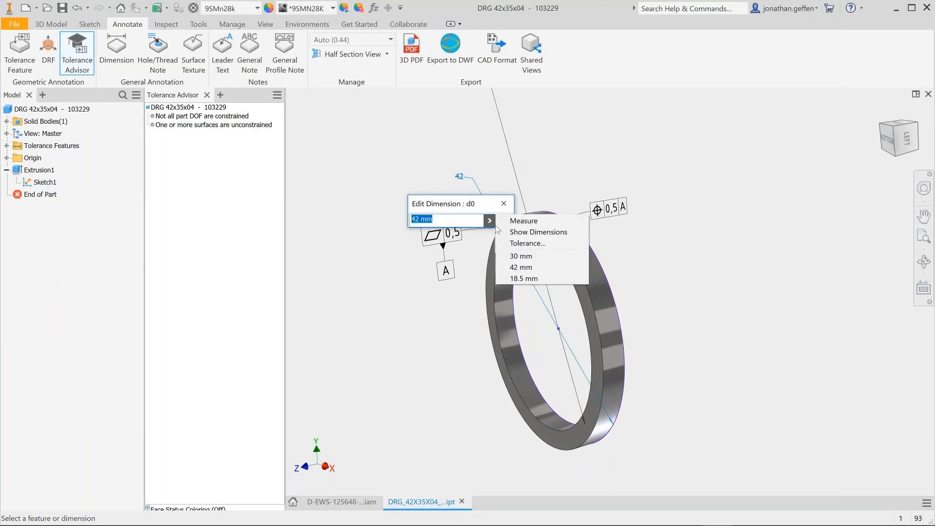
left_click(523, 243)
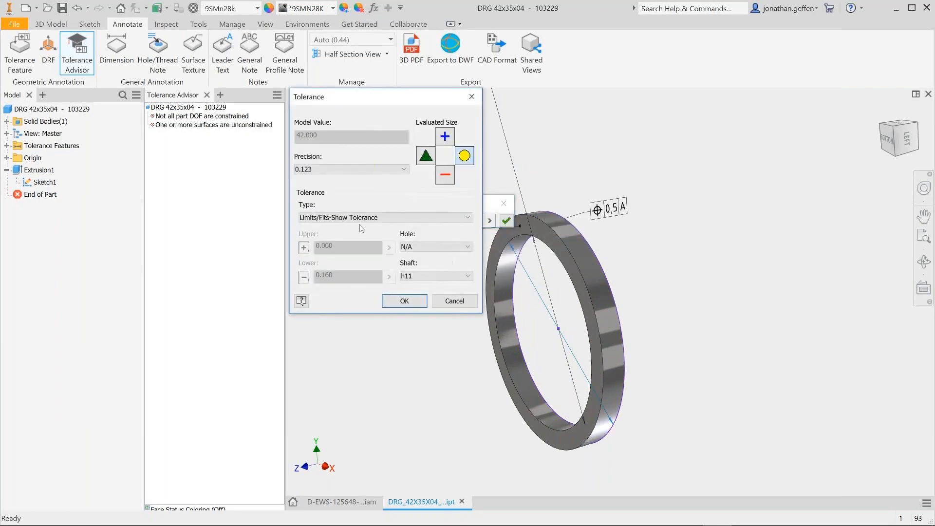
left_click(361, 219)
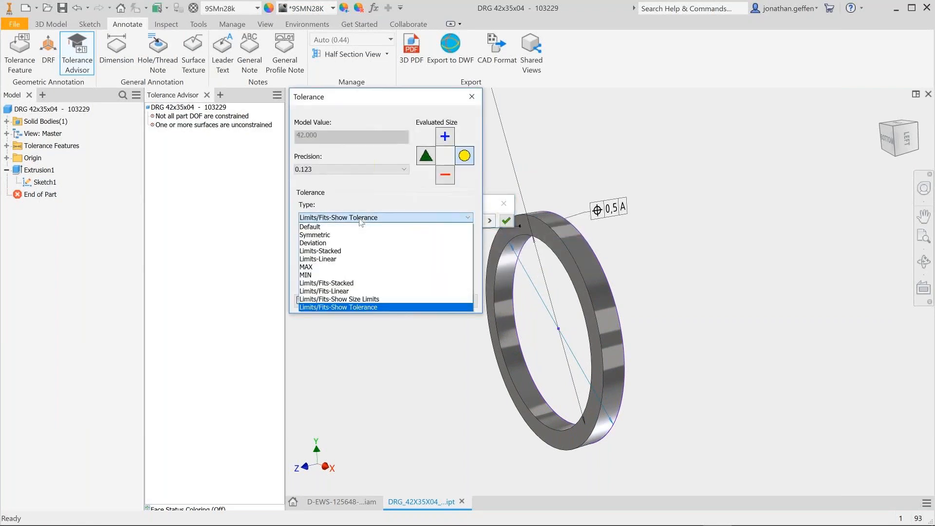
left_click(348, 235)
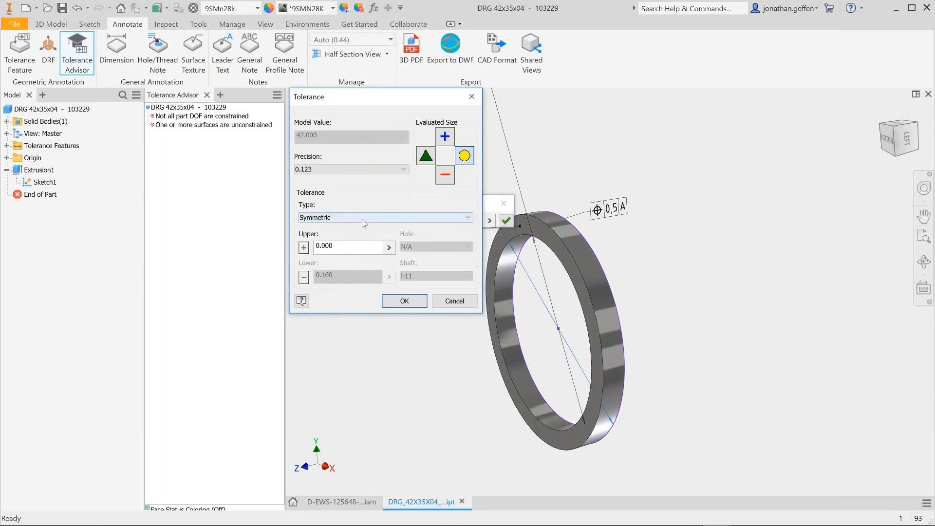
left_click(362, 220)
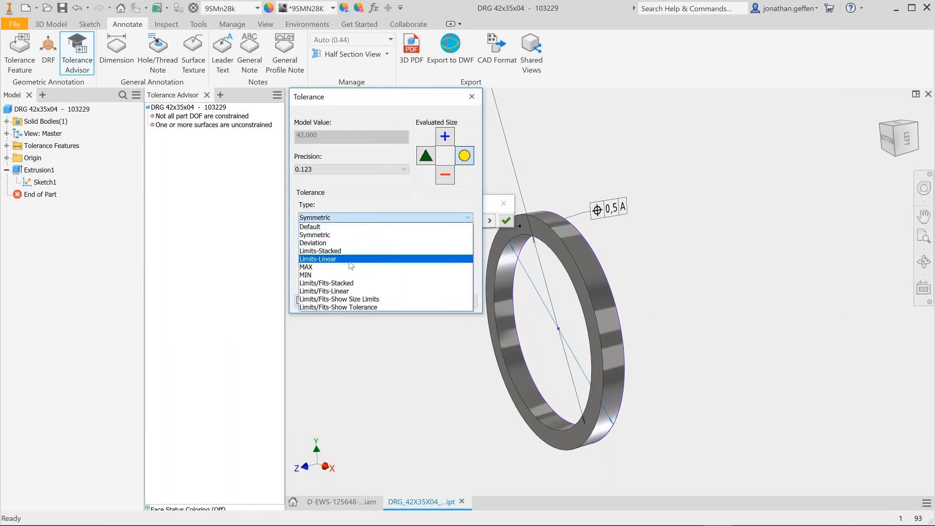
left_click(341, 227)
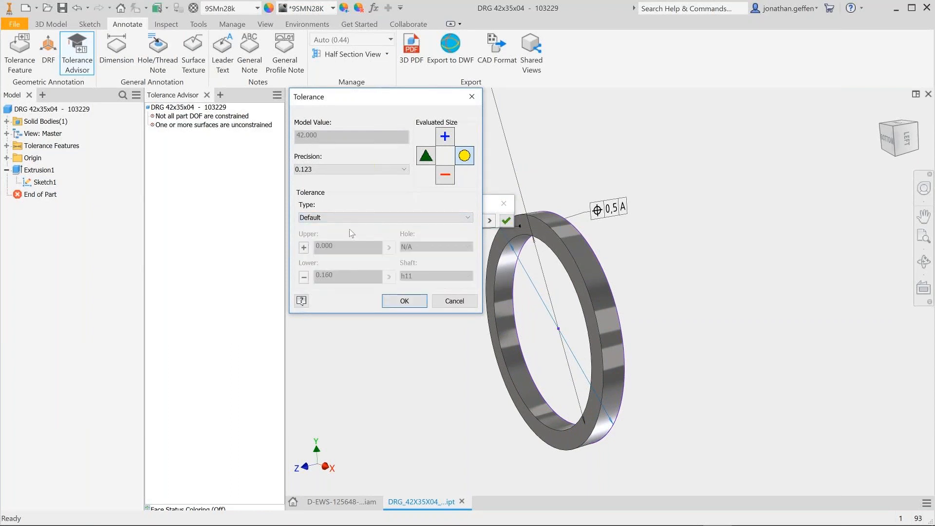
left_click(402, 301)
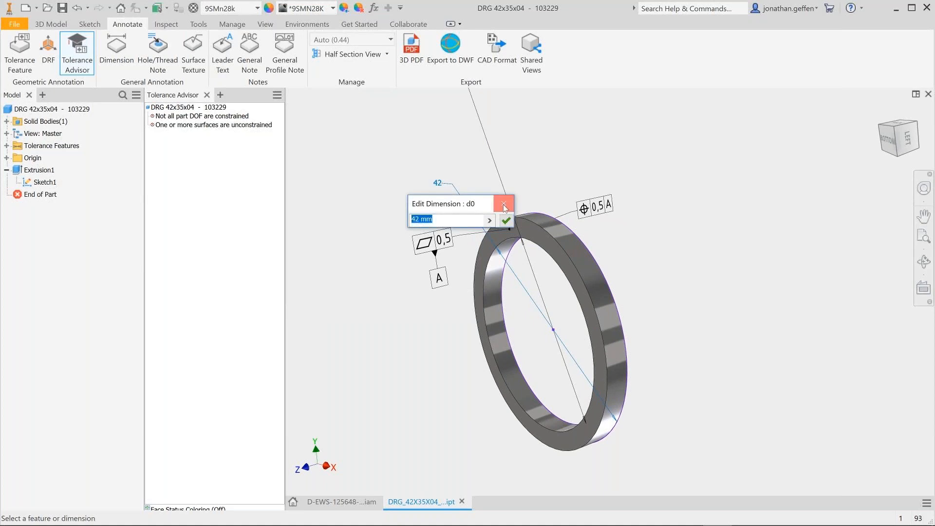
left_click(506, 219)
Promote the sketch's 42 mm diameter dimension to a 3D annotation and hide Sketch1
right_click(439, 183)
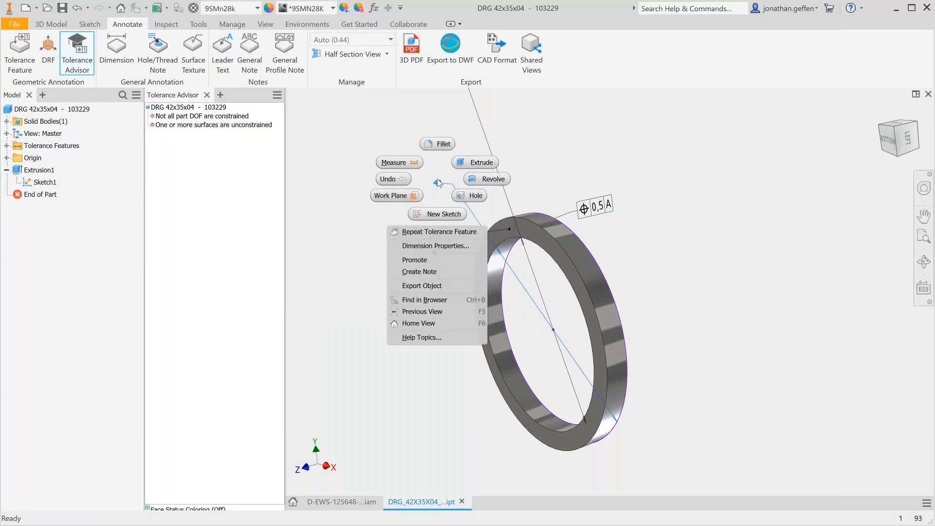
left_click(437, 263)
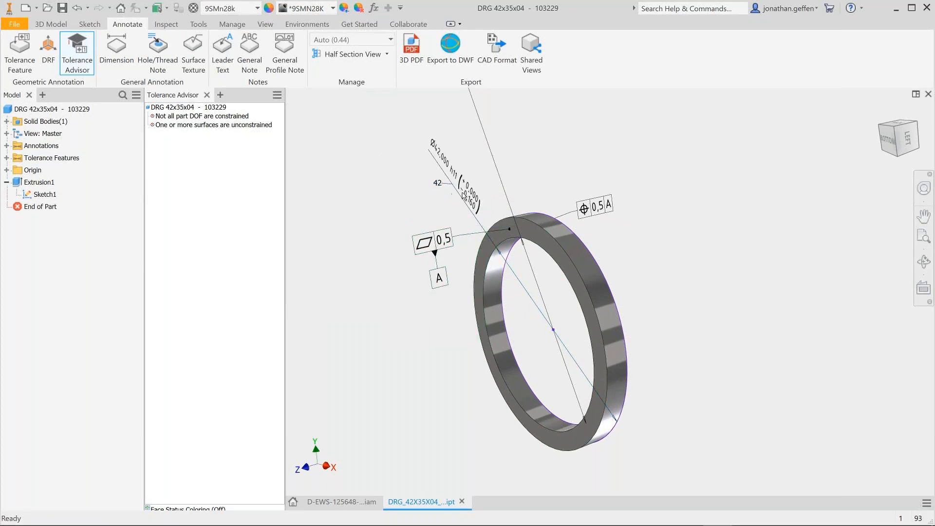
right_click(48, 194)
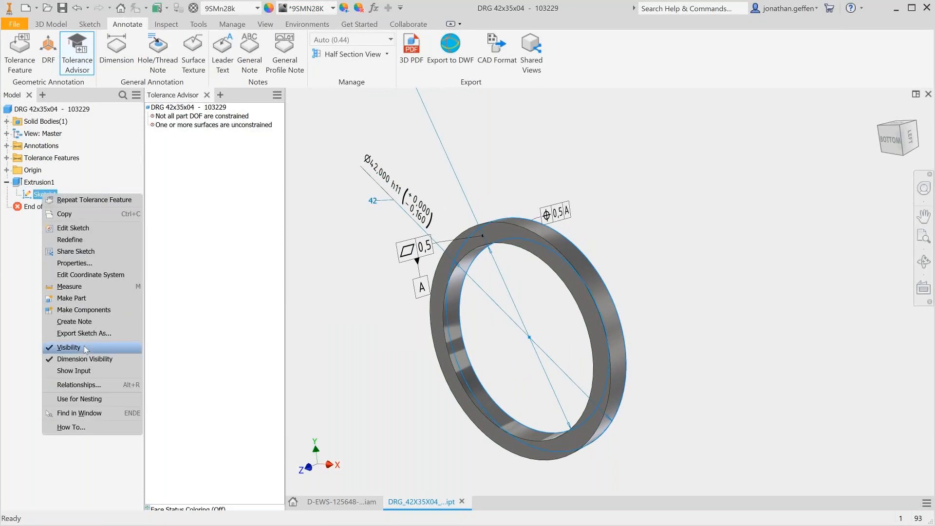
left_click(69, 348)
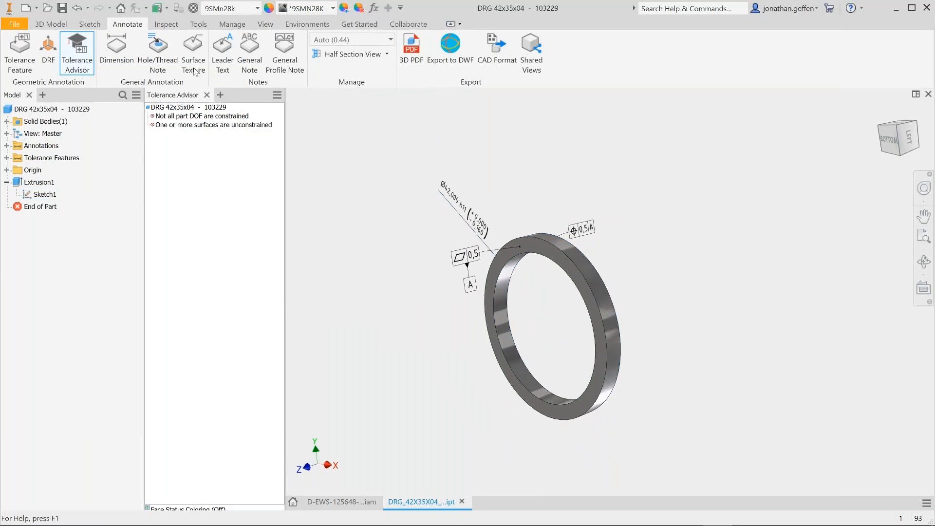
Place a 3D dimension for the ring's thickness between its two flat faces
left_click(117, 49)
middle_click_drag(531, 376, 606, 378, "shift")
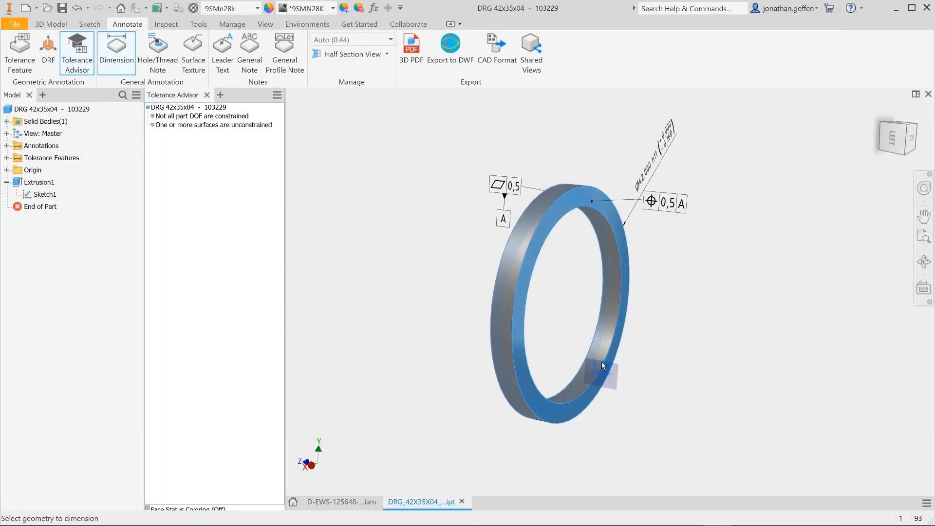
left_click(600, 303)
middle_click_drag(605, 303, 653, 183, "shift")
scroll(654, 184, "up", 3)
mouse_move(636, 108)
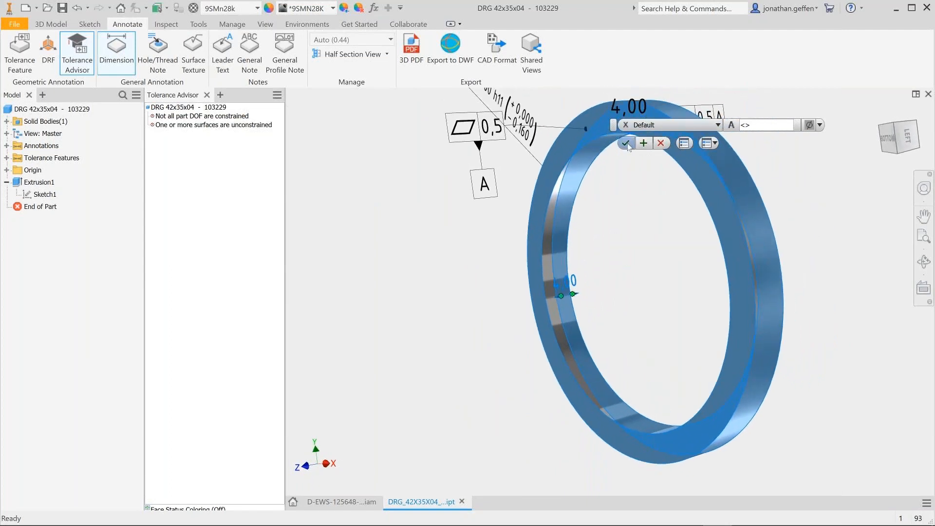
Give the ring's thickness dimension a symmetric tolerance of 0.5 mm
left_click(636, 123)
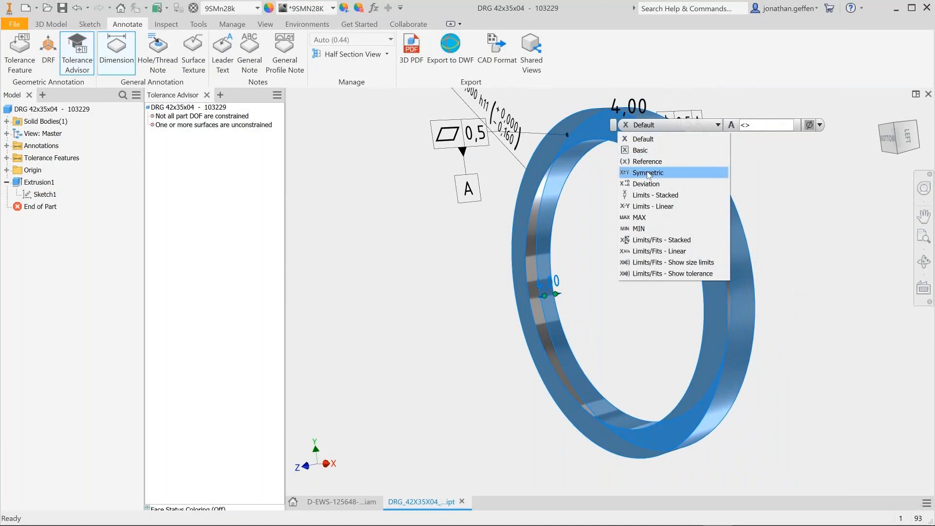
left_click(648, 173)
left_click(678, 108)
left_click(661, 99)
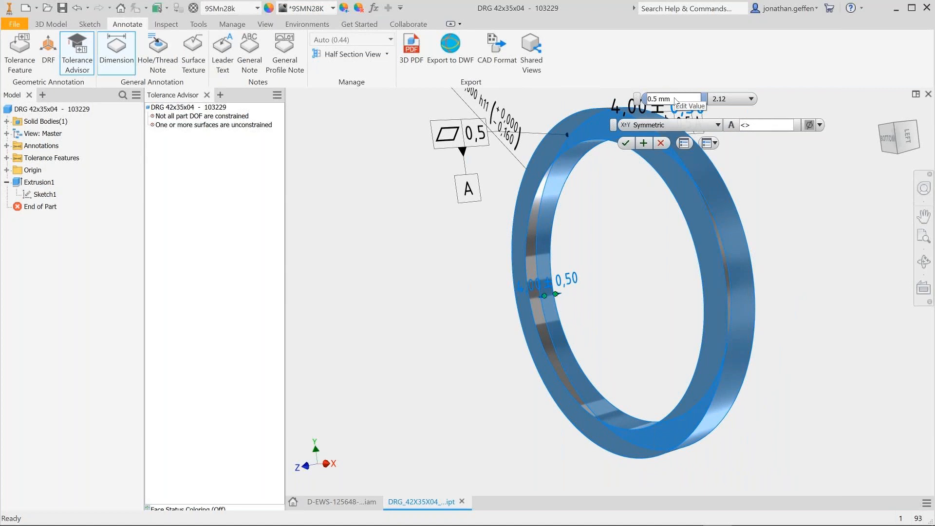
left_click(626, 142)
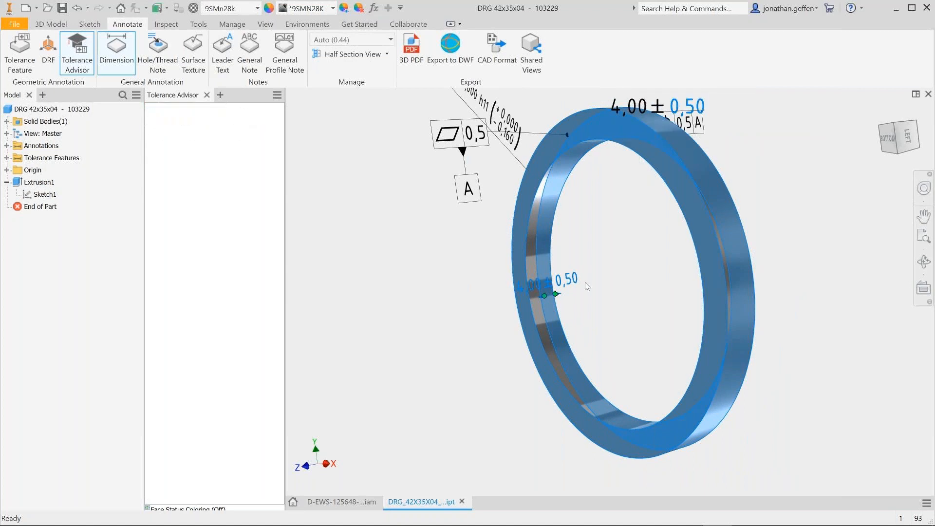
Set the precision of the ring's thickness dimension to zero decimal places
right_click(562, 288)
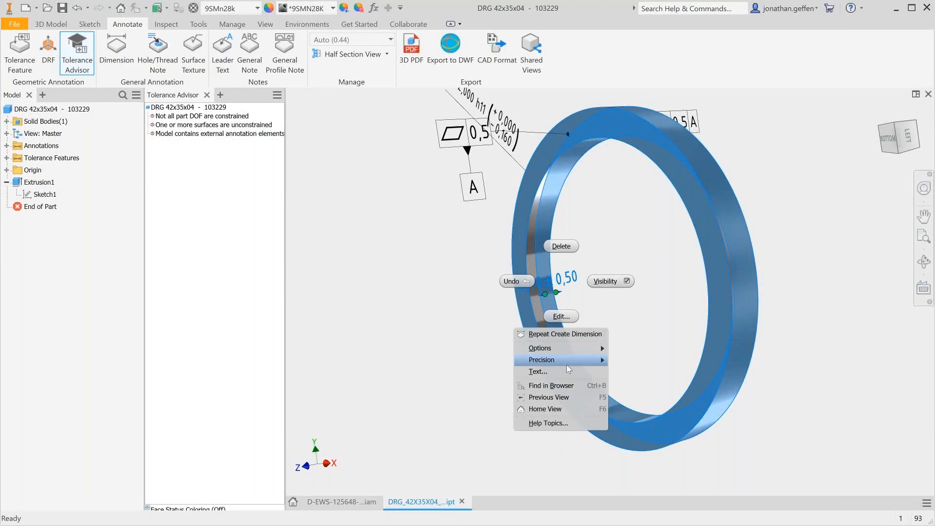
mouse_move(566, 360)
left_click(647, 361)
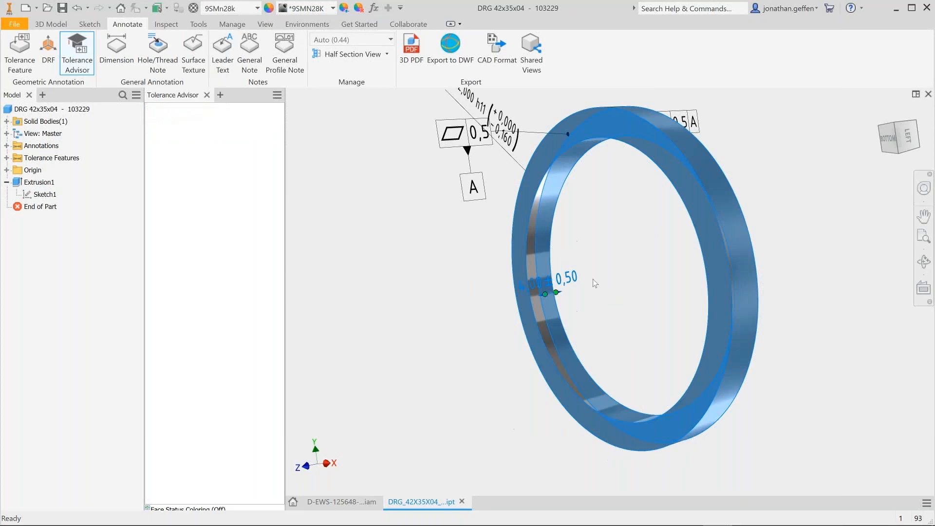
Set the tolerance of the ring's thickness dimension to display two decimal places
double_click(560, 289)
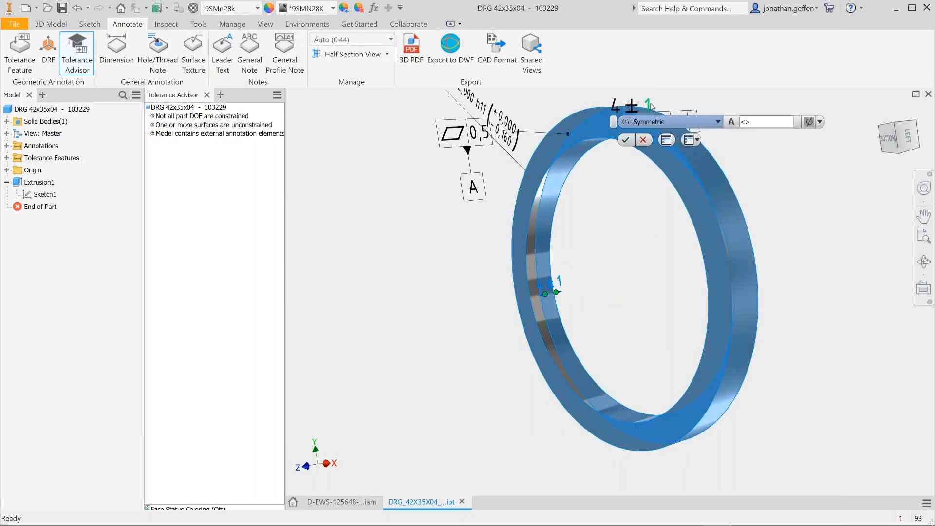
left_click(708, 99)
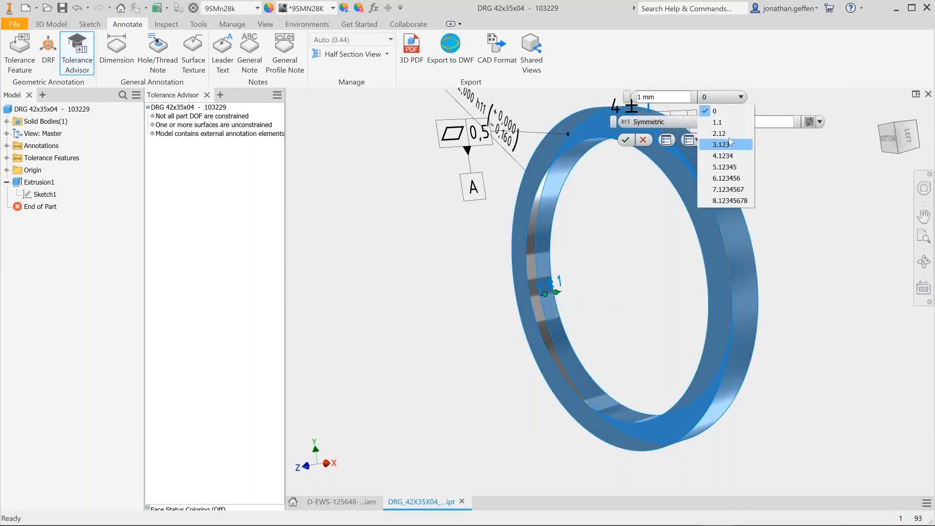
left_click(720, 133)
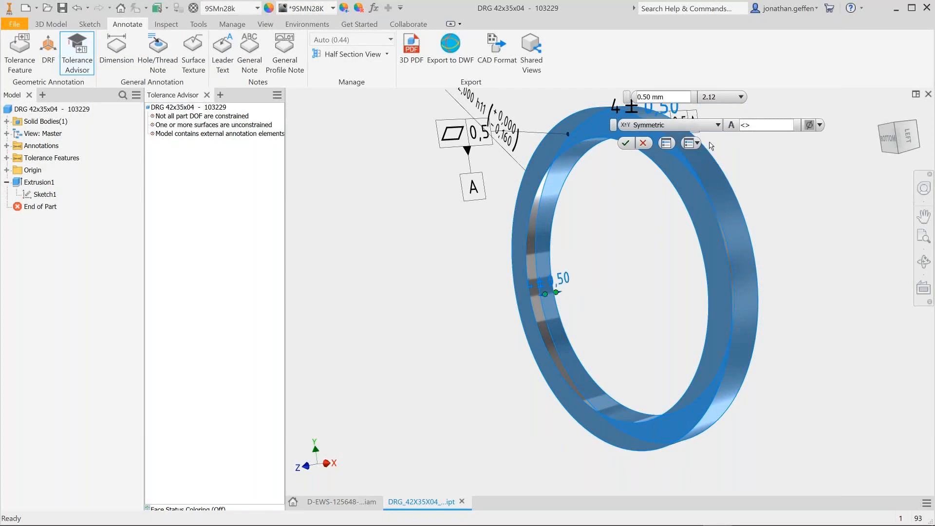
left_click(626, 143)
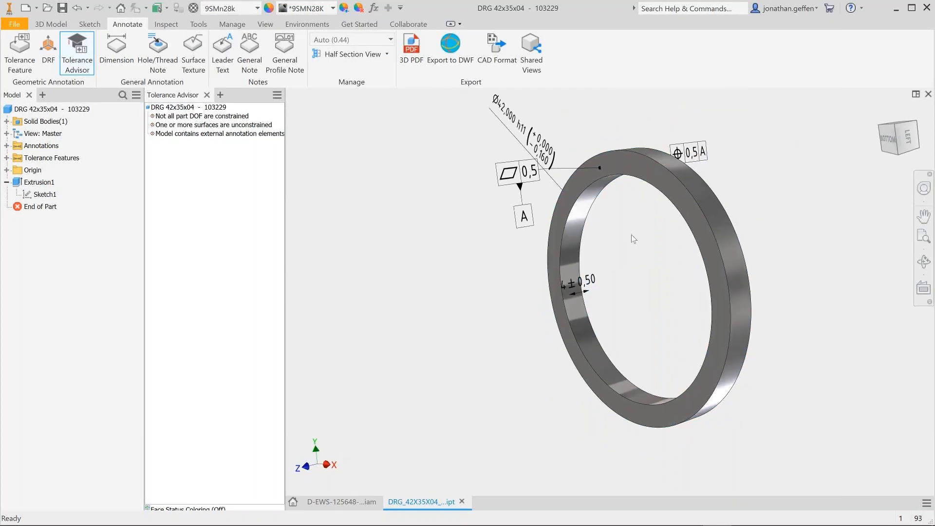
Set the precision of the ring's outer diameter dimension to zero decimal places
right_click(514, 125)
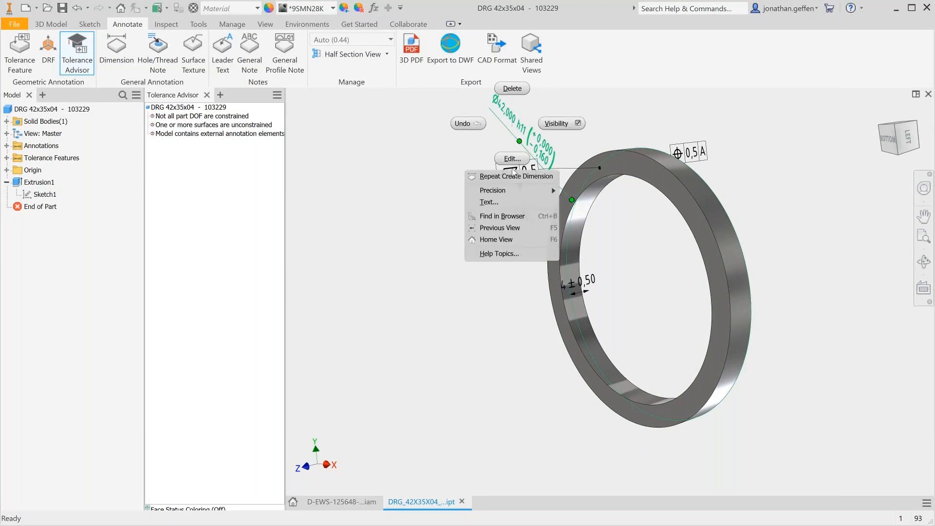
mouse_move(512, 191)
left_click(585, 190)
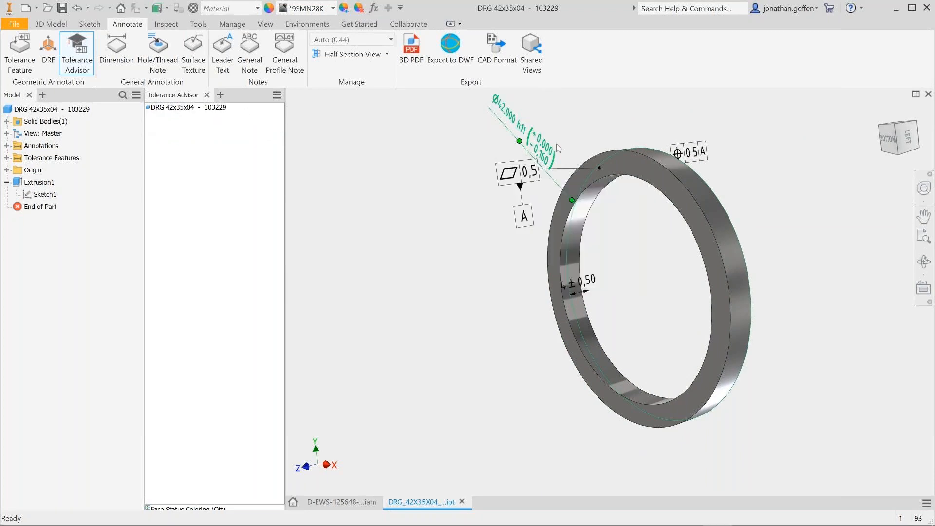
Set the h11 tolerance values of the ring's outer diameter dimension to three decimal places
double_click(519, 126)
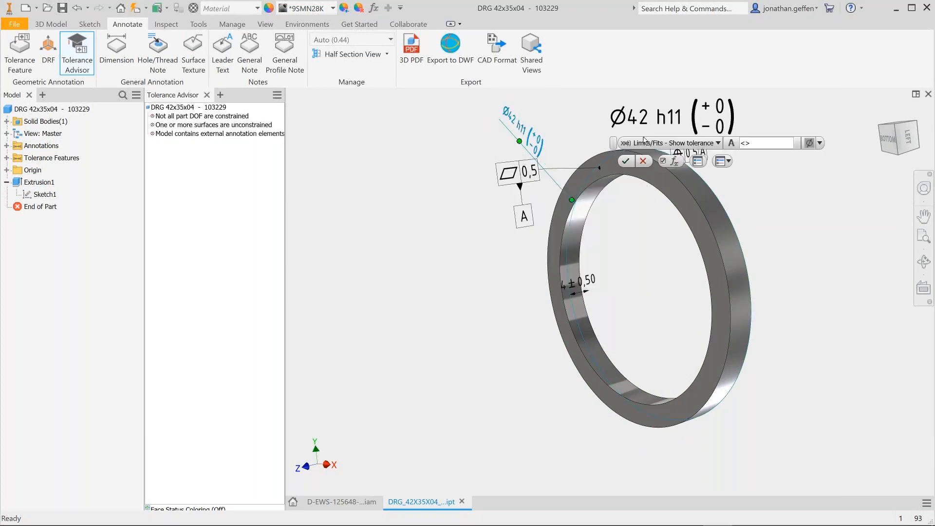
left_click(718, 108)
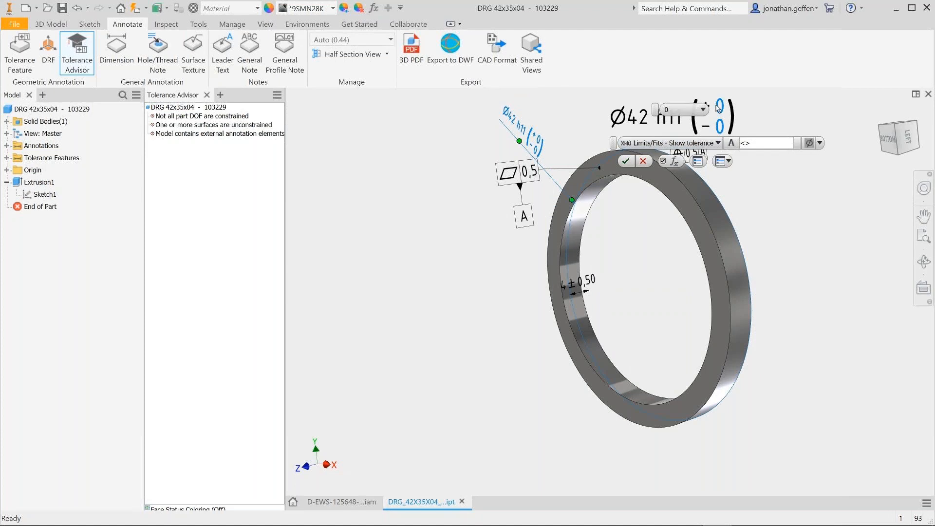
left_click(703, 110)
left_click(680, 163)
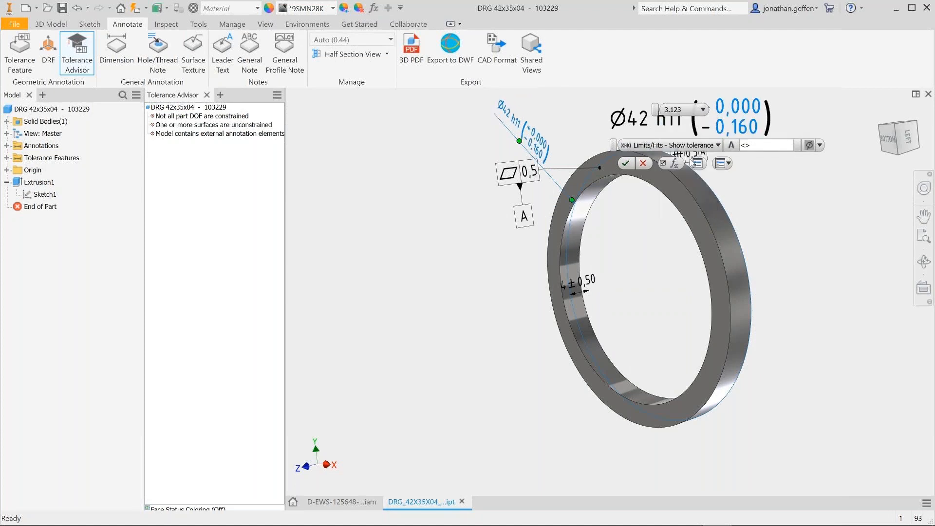
left_click(625, 162)
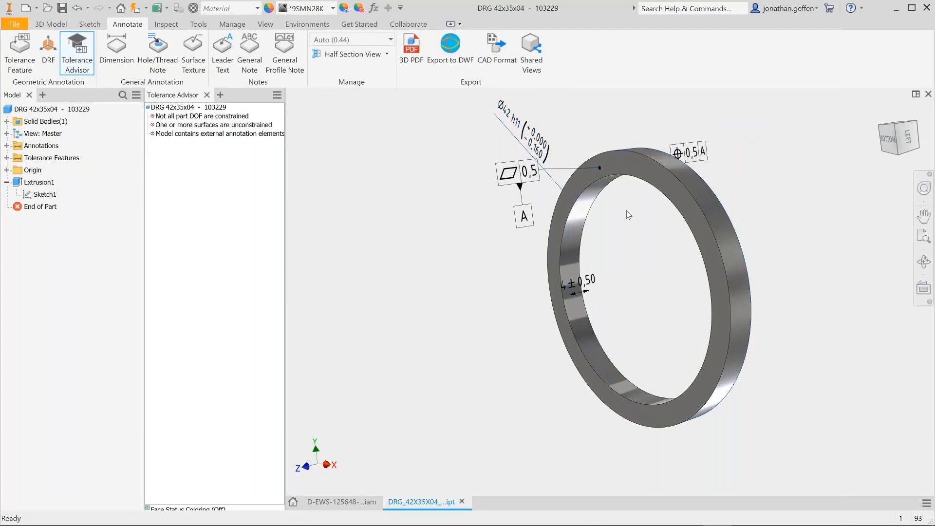
Close the DRG 42x35x04 part and start a Tolerance Analysis in the D-EWS-125648-OTX_START assembly
scroll(624, 225, "down", 1)
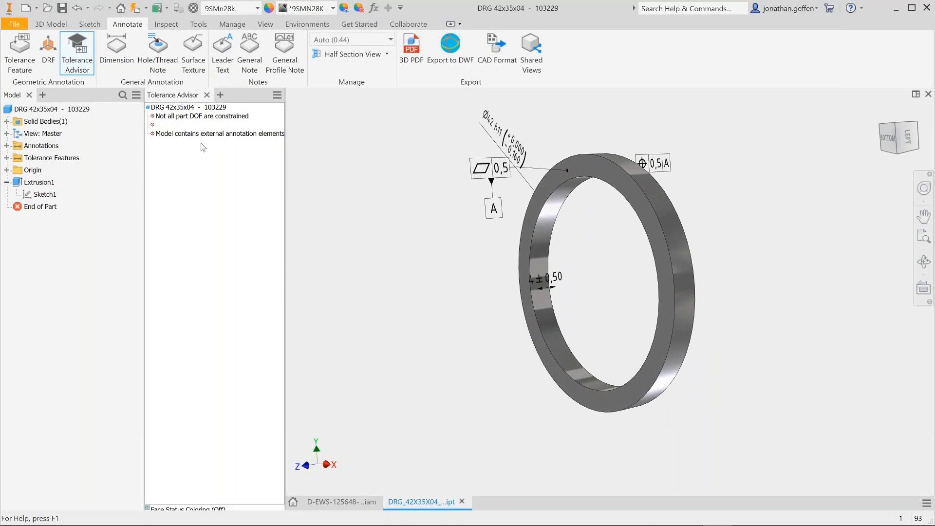
left_click(462, 502)
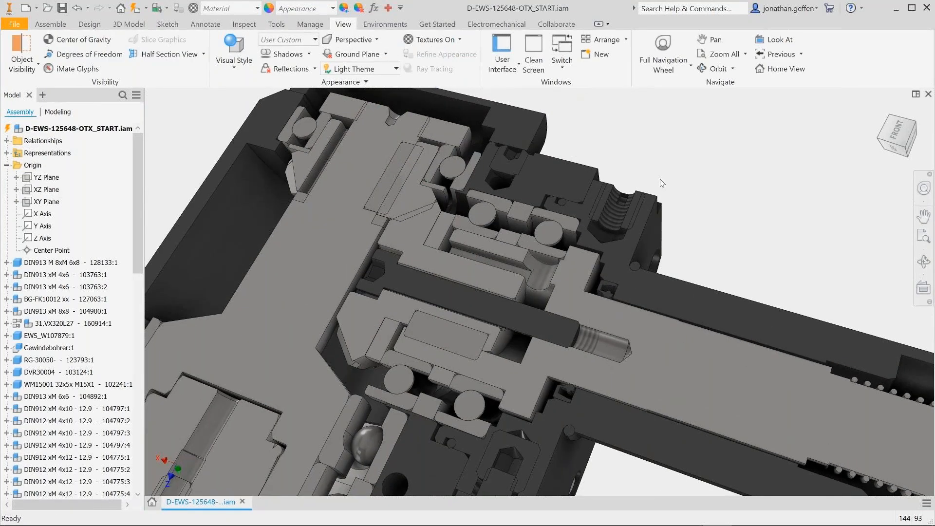
left_click(385, 24)
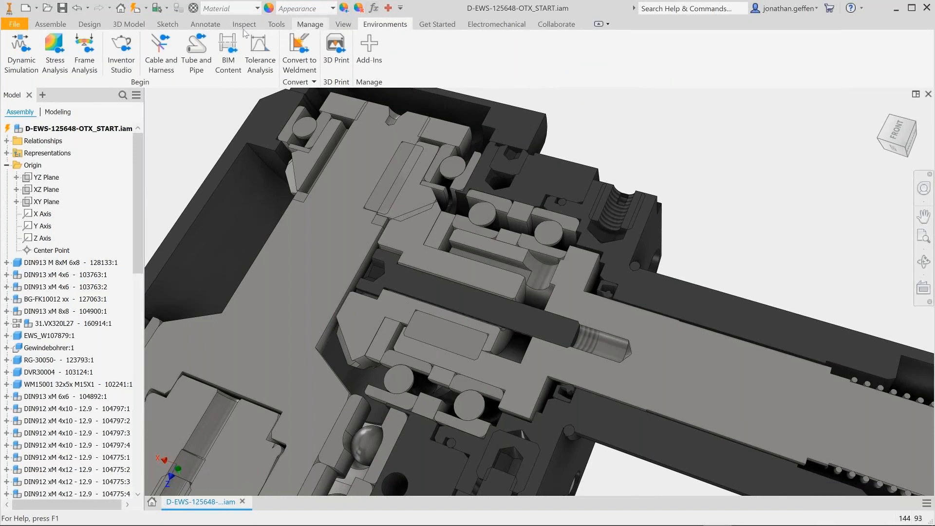
left_click(269, 50)
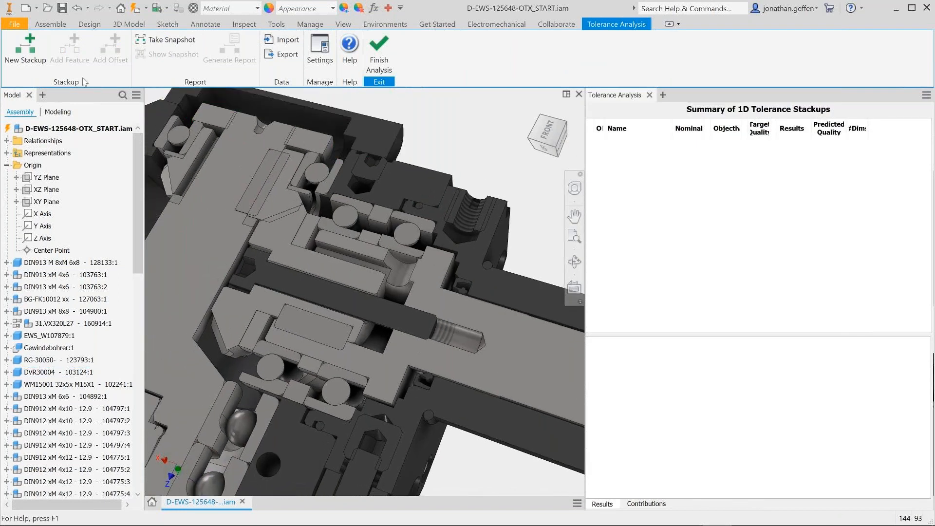
Define a new stackup between the RG-30050 and RS-30083-5480 faces enclosing the bearing pair, with its dimension on the XZ Plane above the housing
left_click(39, 61)
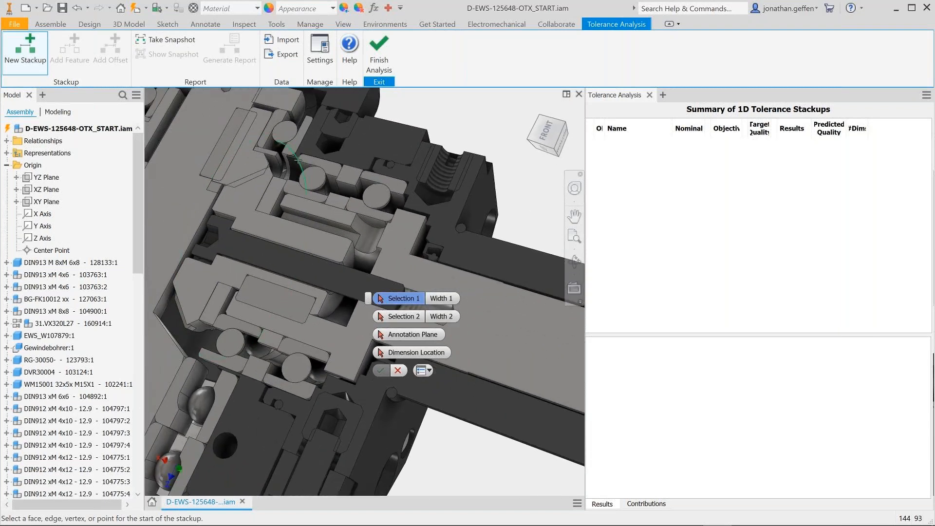
left_click(300, 161)
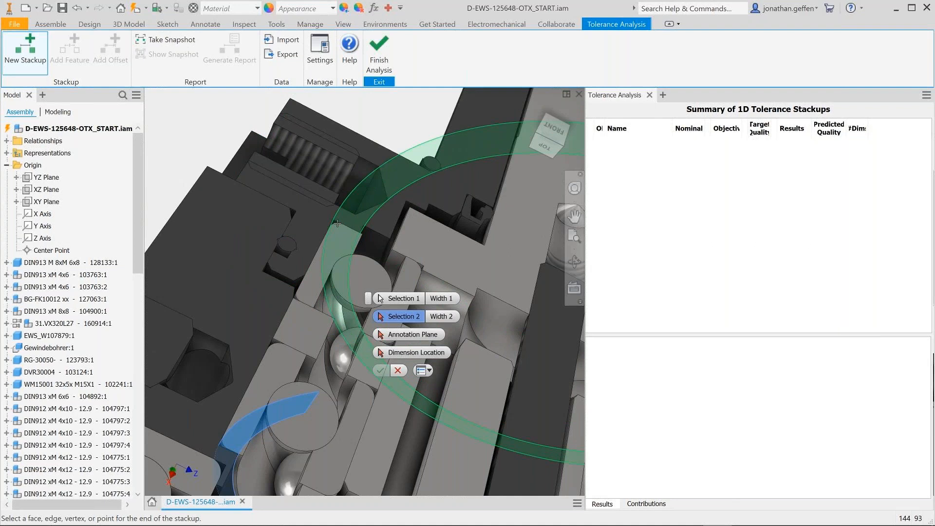
left_click(337, 224)
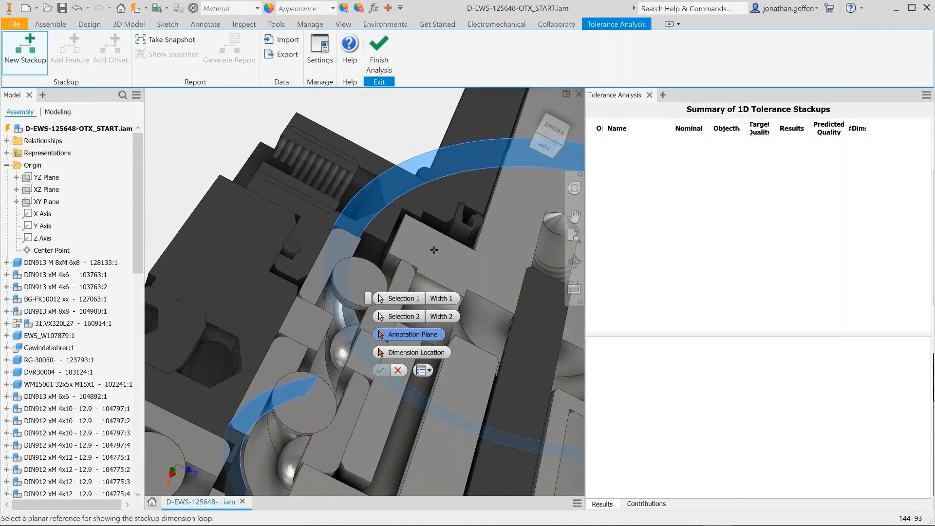
left_click(52, 190)
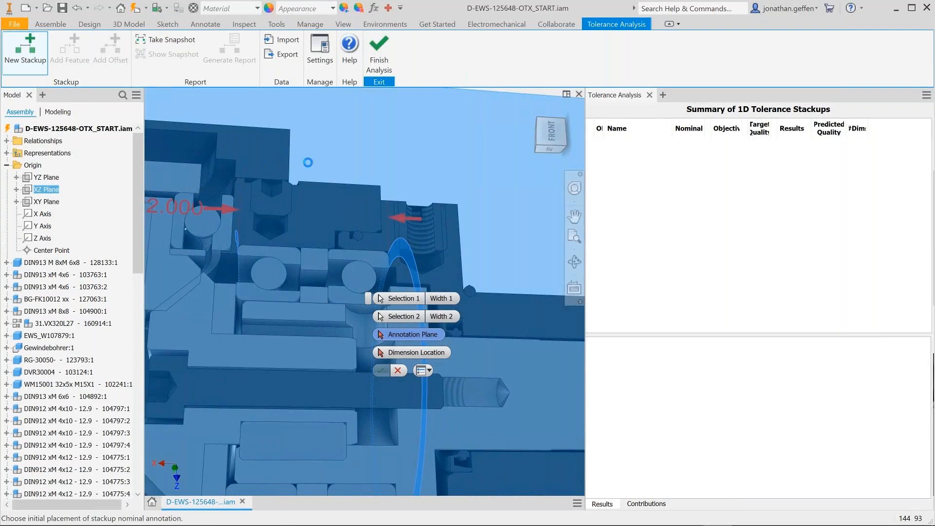
left_click(364, 166)
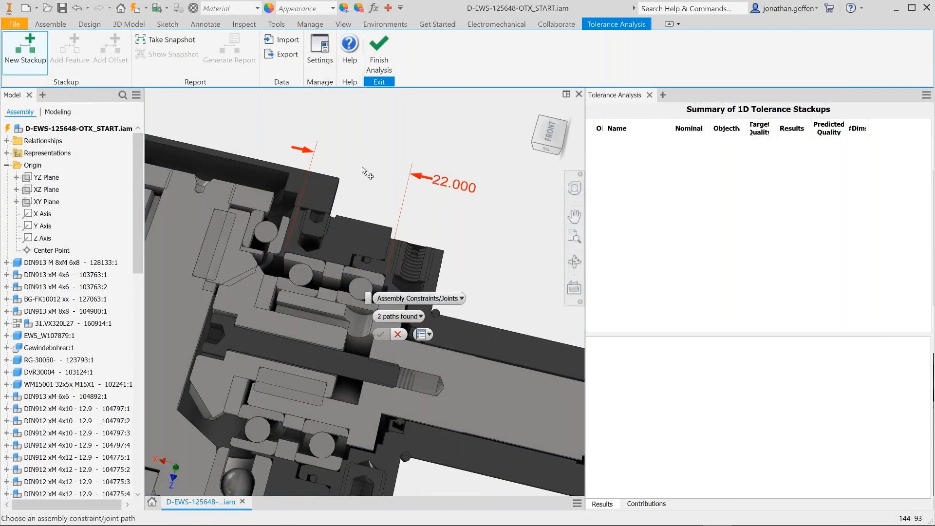
Choose the constraint path Mate:24 -> Mate:55 -> Mate:56 -> Mate:19 for the stackup and accept it
left_click(395, 318)
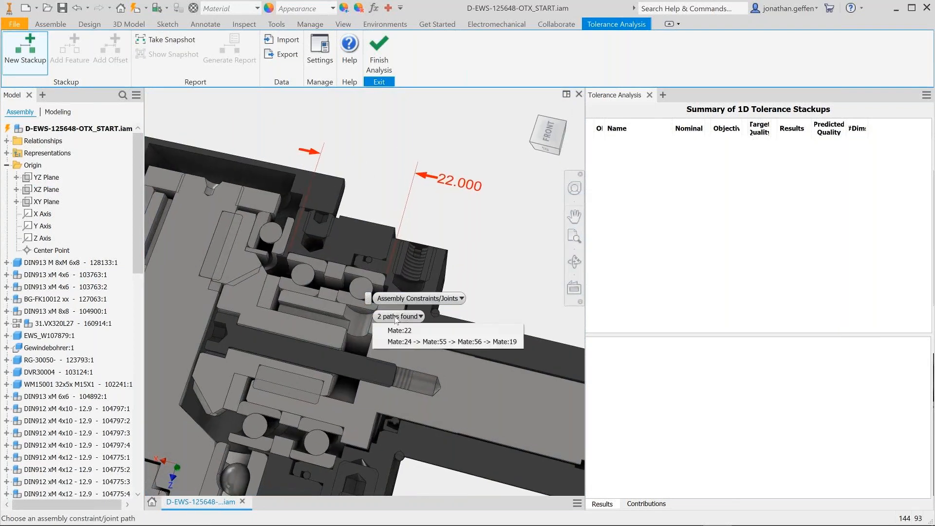
left_click(396, 341)
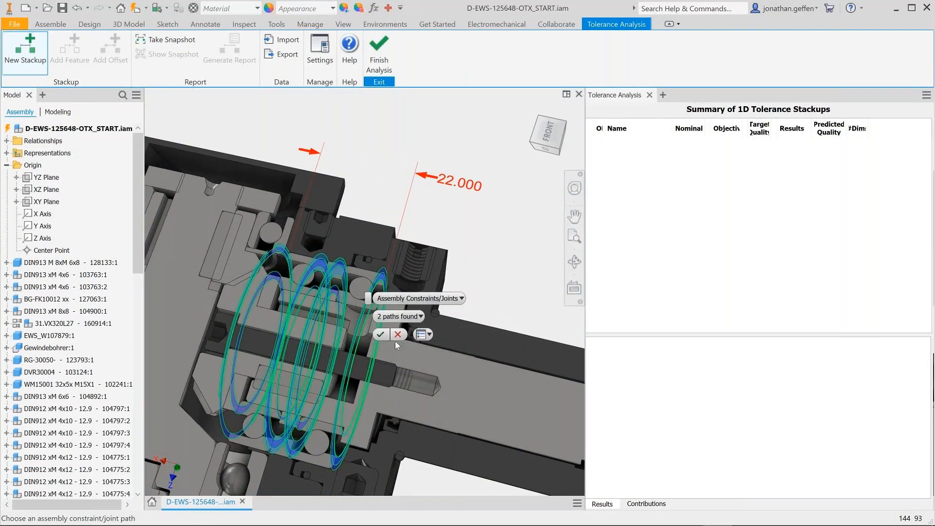
left_click(381, 334)
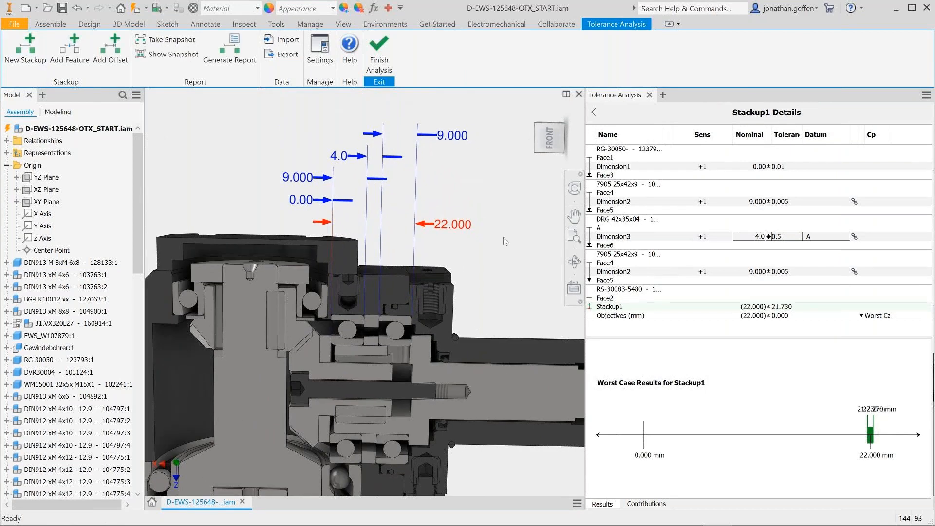
Change the first stackup's objective to a symmetric tolerance of 0.1 mm
left_click(769, 316)
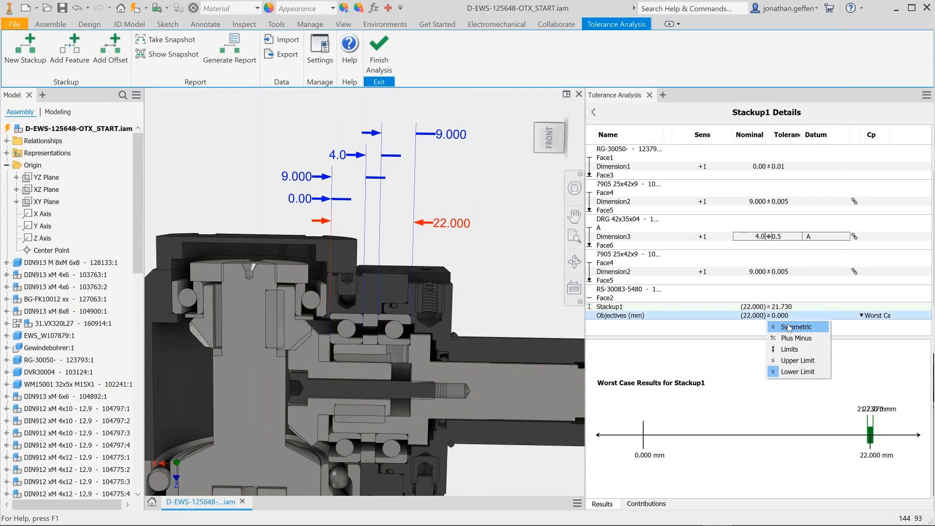
left_click(790, 327)
double_click(780, 317)
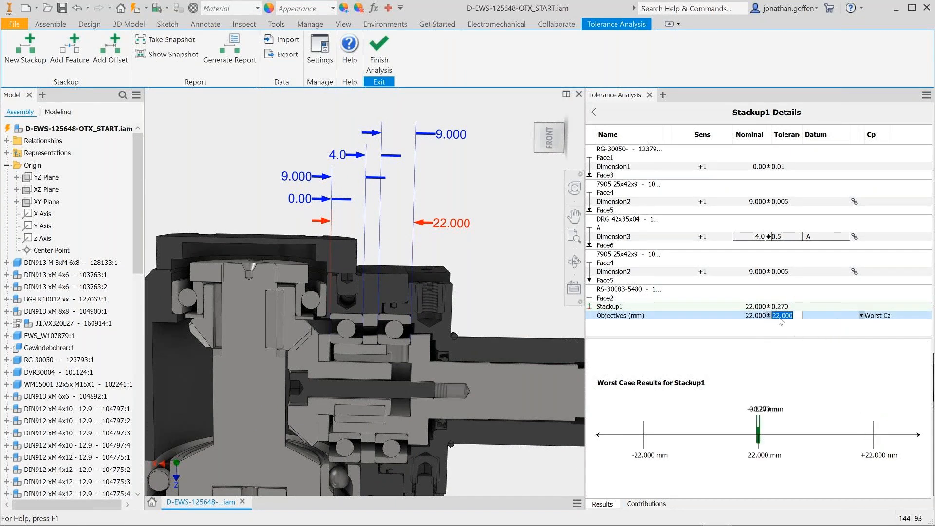
type("0.1")
key("Return")
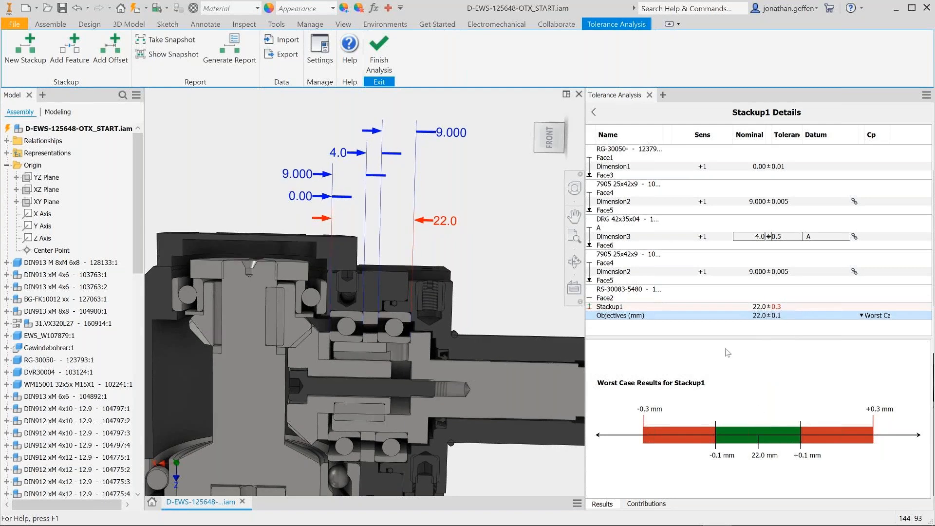
Return to the stackup summary and start a second stackup between the DRG 30x15x03 and SATR-30010-5480 faces
left_click(593, 112)
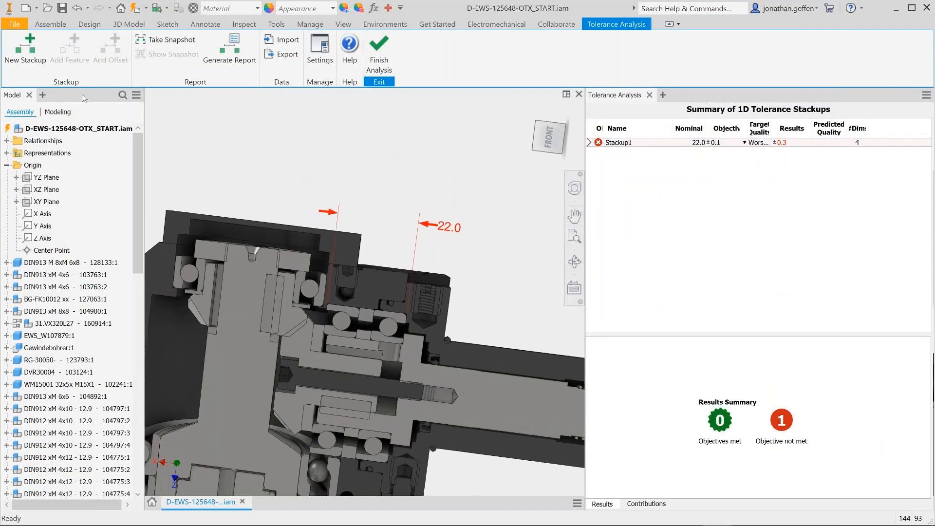
left_click(17, 50)
scroll(289, 303, "up", 5)
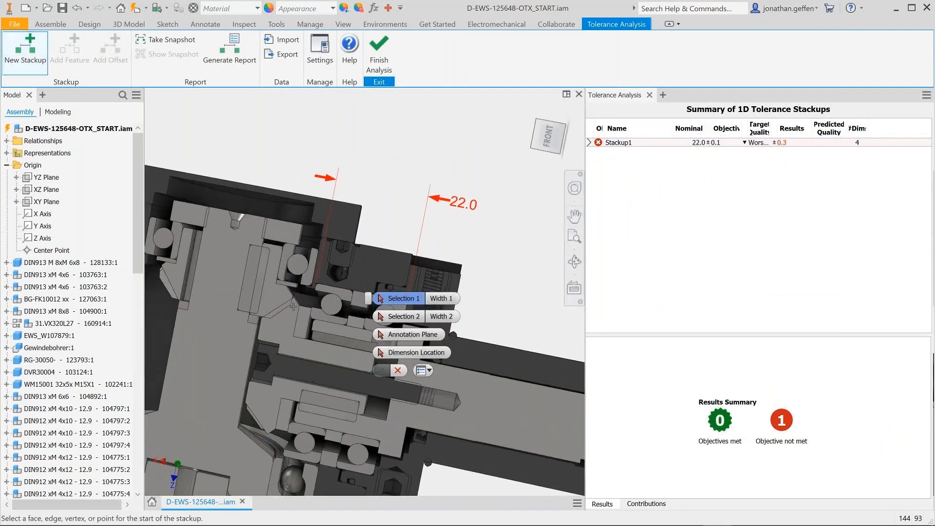
left_click(279, 285)
scroll(301, 292, "up", 1)
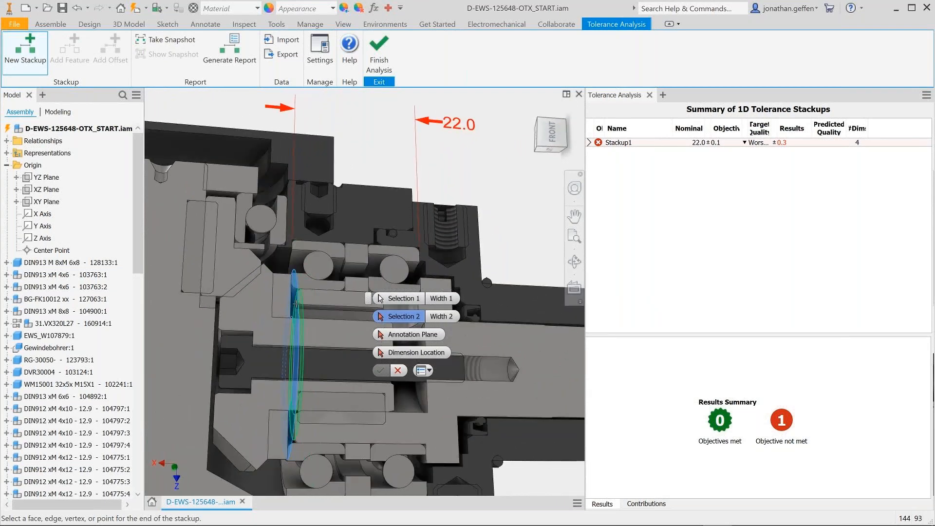
left_click(295, 305)
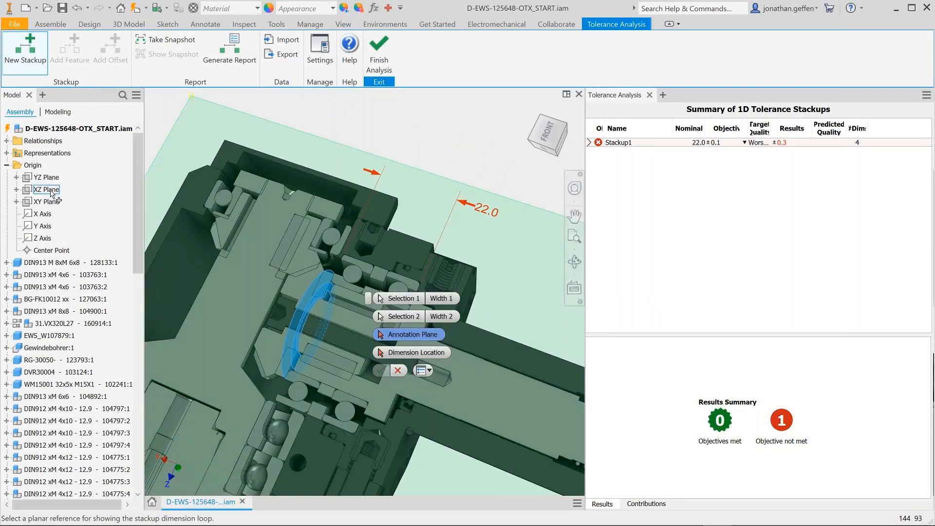
Place the second stackup's dimension on the XZ Plane and accept the constraint path Mate:39 -> Mate:55 -> Mate:56 -> Mate:29
left_click(417, 168)
left_click(418, 167)
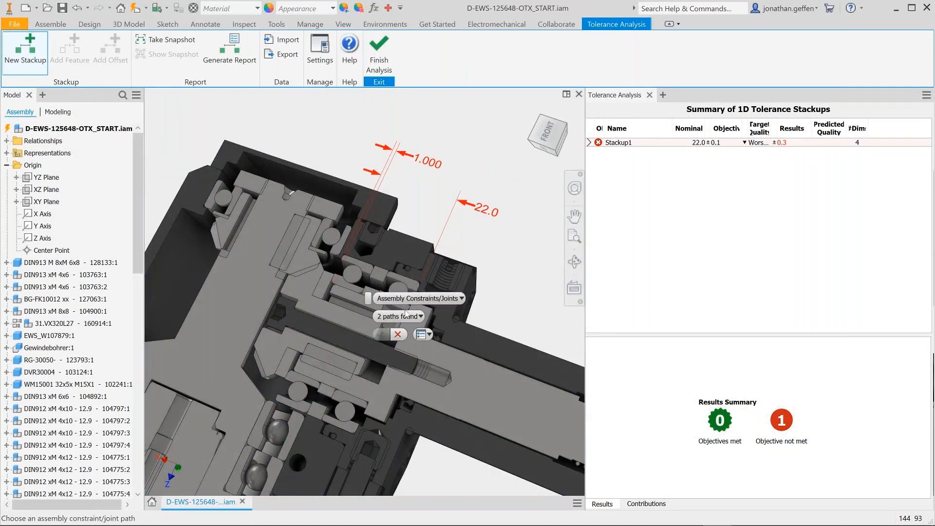
left_click(402, 318)
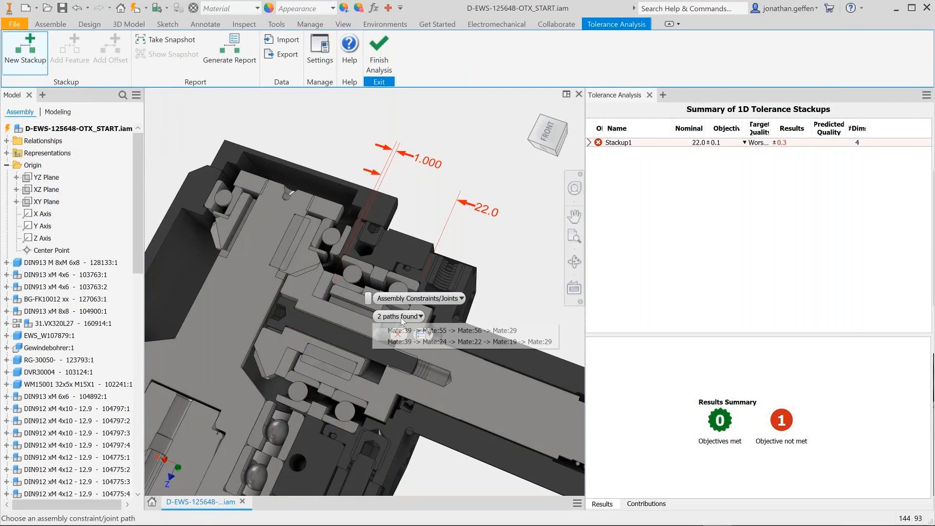
left_click(402, 342)
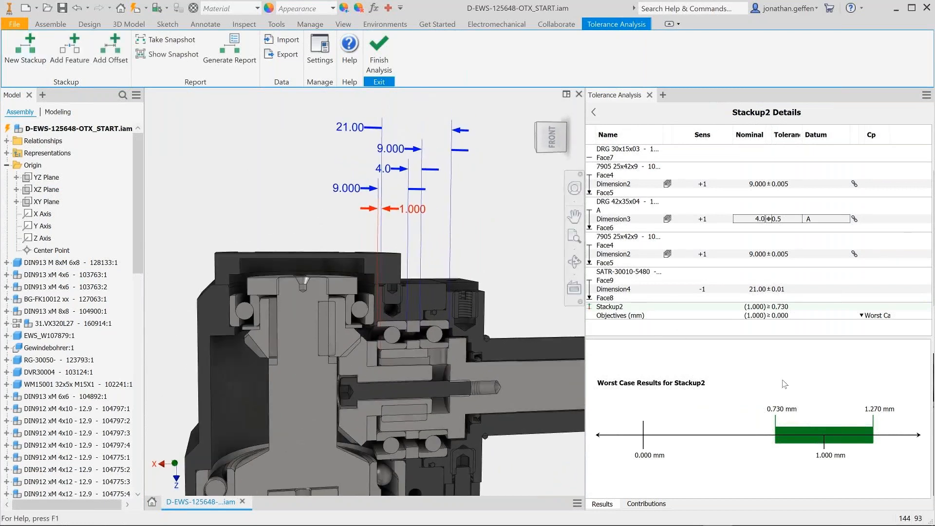
Change the second stackup's objective to a symmetric tolerance of 0.1 mm
left_click(770, 318)
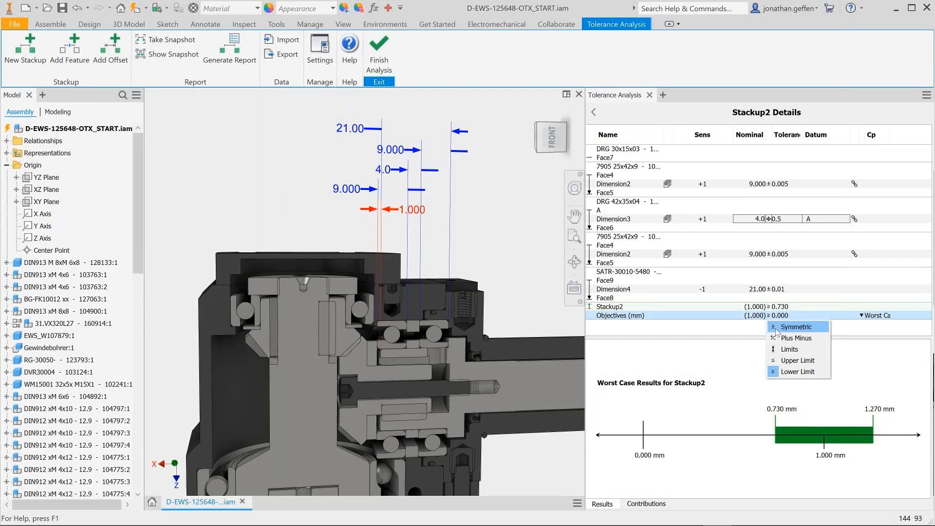
left_click(776, 329)
type("0.")
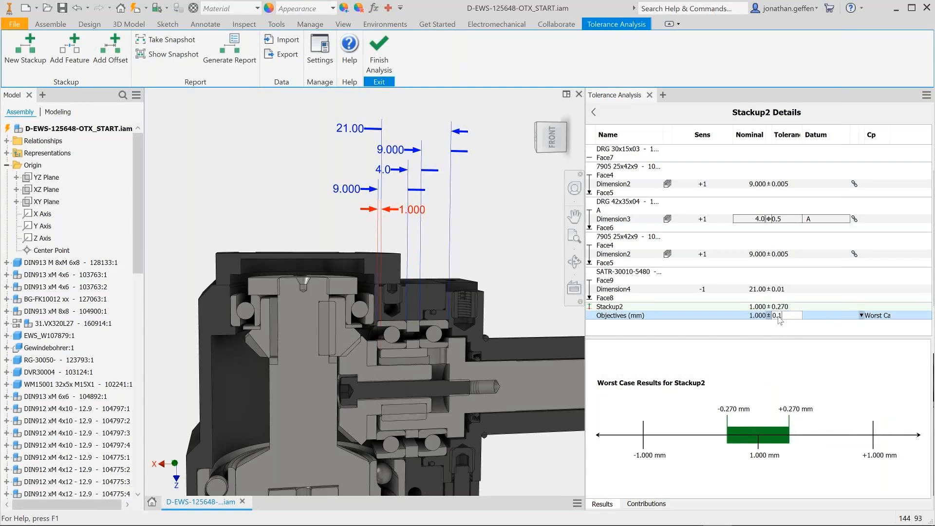
type("1")
key("Return")
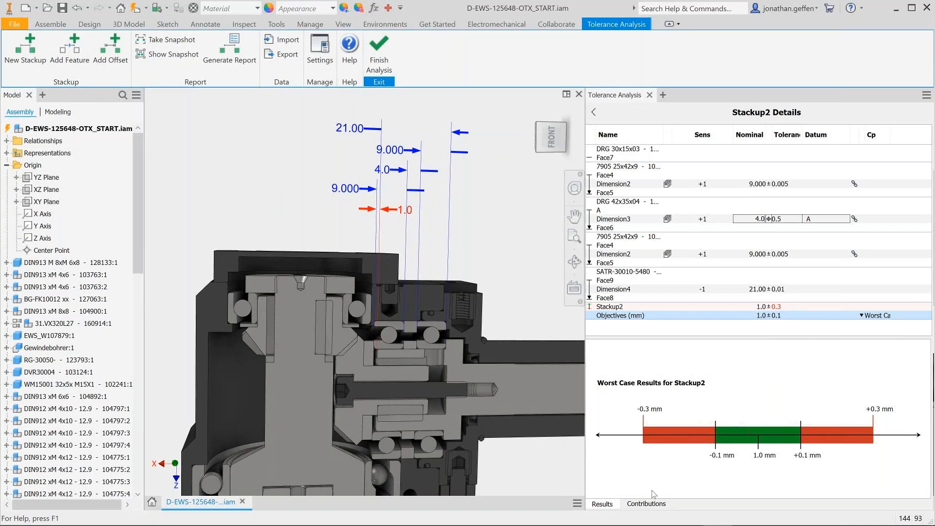
Check the worst-case contributions for the second stackup and set the DRG 42x35x04 position tolerance to 0.4
left_click(646, 504)
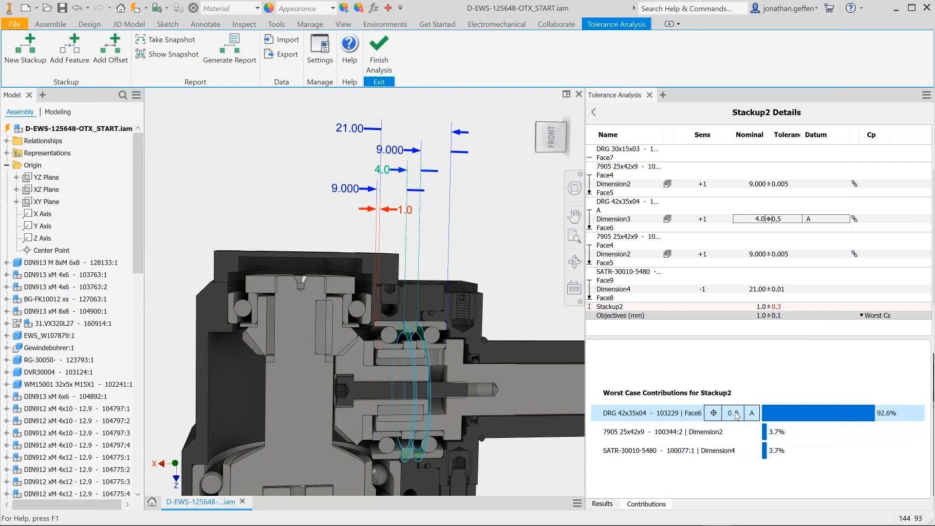
left_click(785, 221)
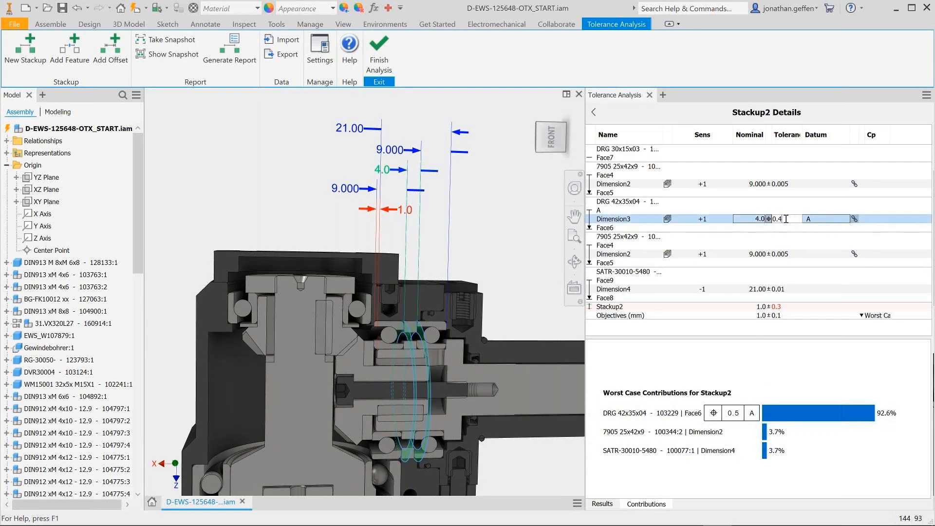
left_click(602, 504)
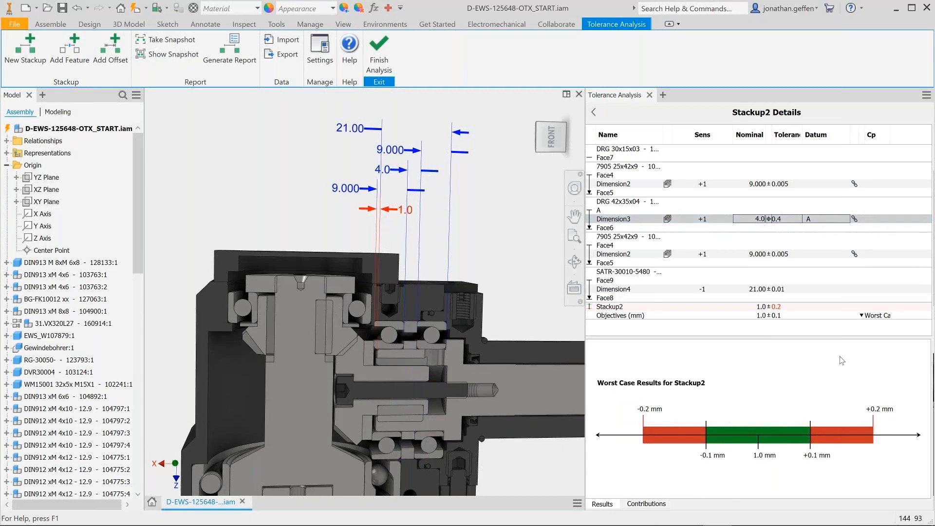
Change the second stackup's objective from worst case to the statistical Cpk method
left_click(875, 316)
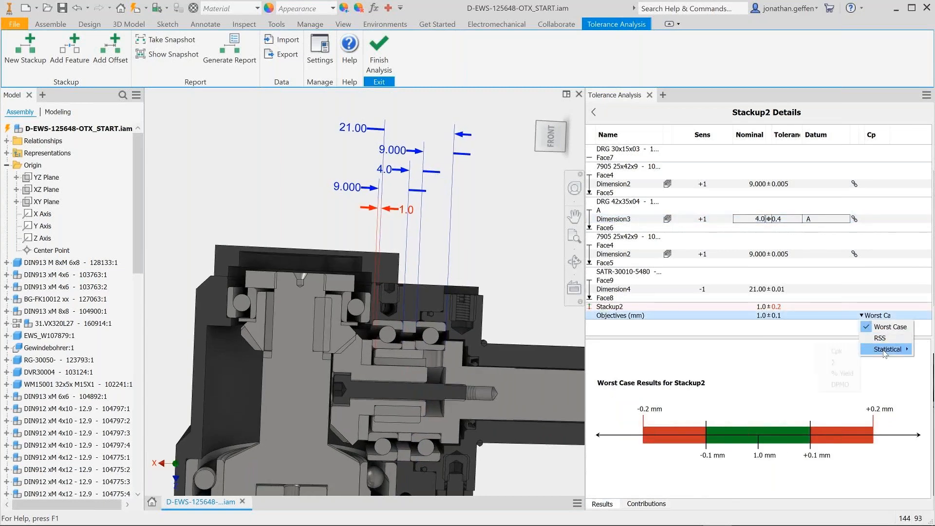
mouse_move(886, 350)
left_click(836, 352)
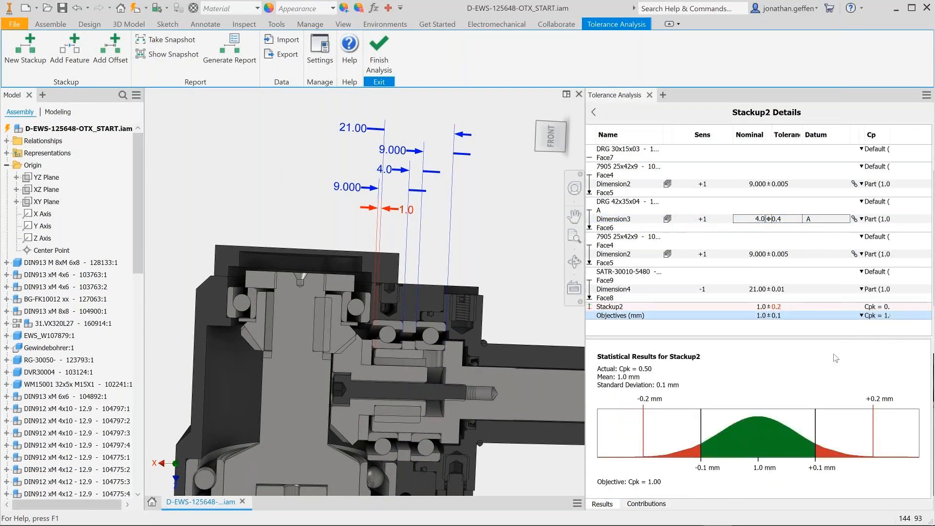
Set the DRG 42x35x04 position tolerance to 0.1 and widen the Cp column to show its full values
left_click(789, 220)
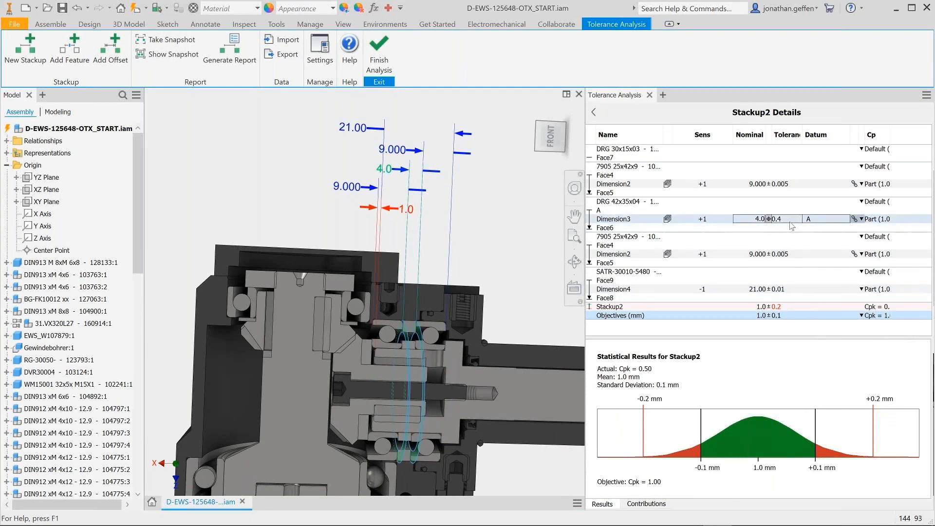
left_click(791, 219)
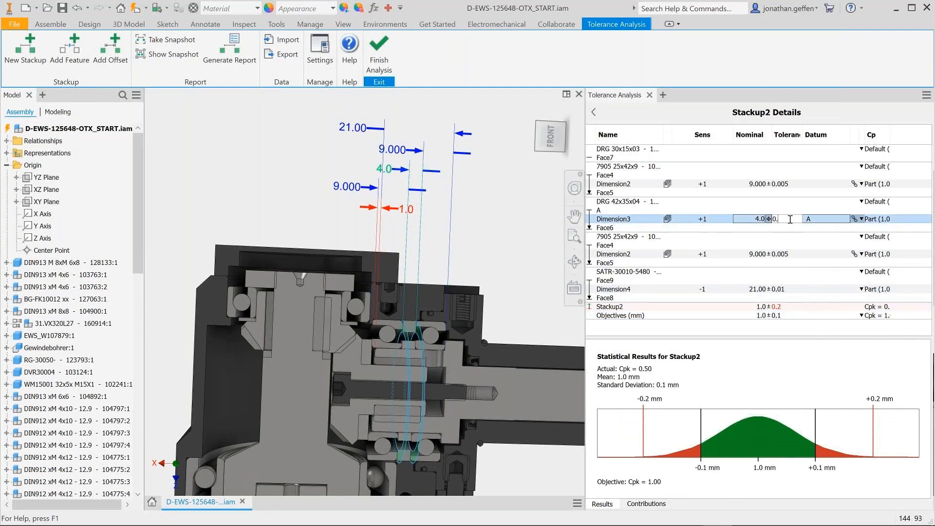
type("1")
key("Return")
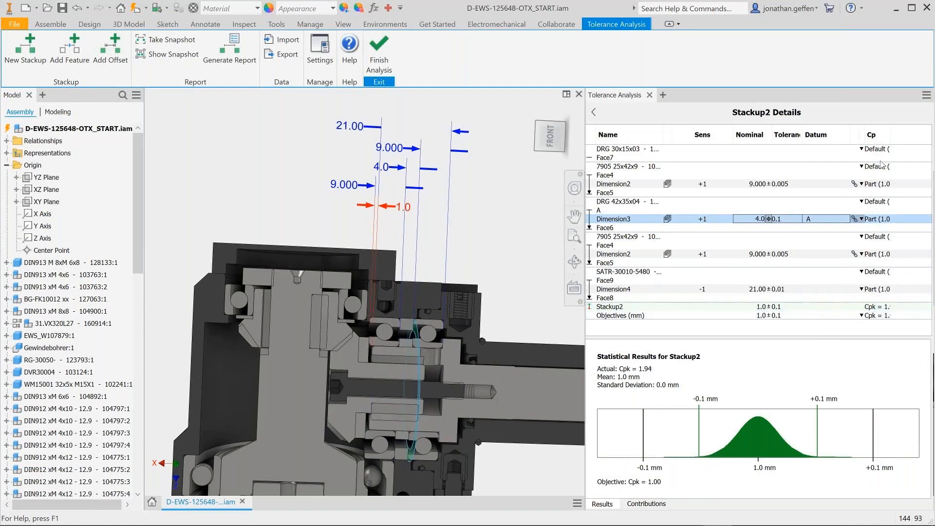
left_click_drag(891, 138, 909, 135)
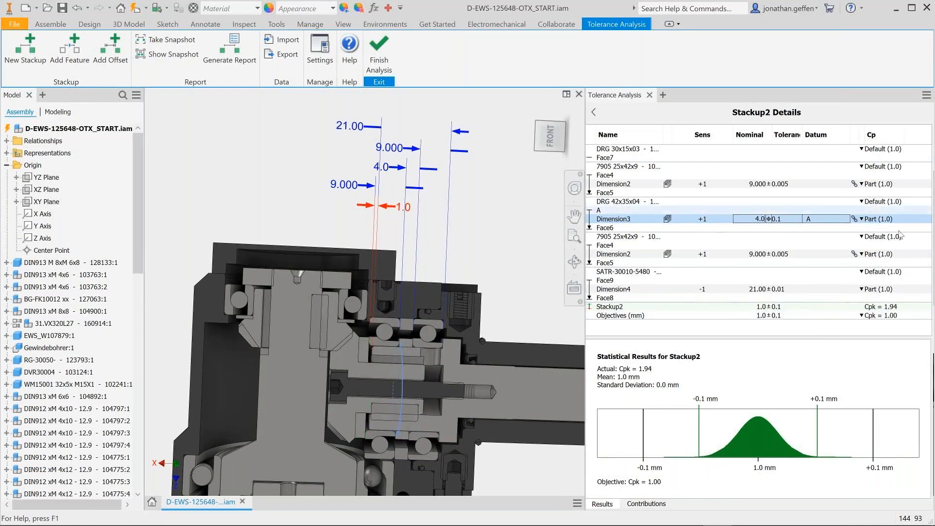
Change the second stackup's objective to the RSS analysis method
left_click(873, 316)
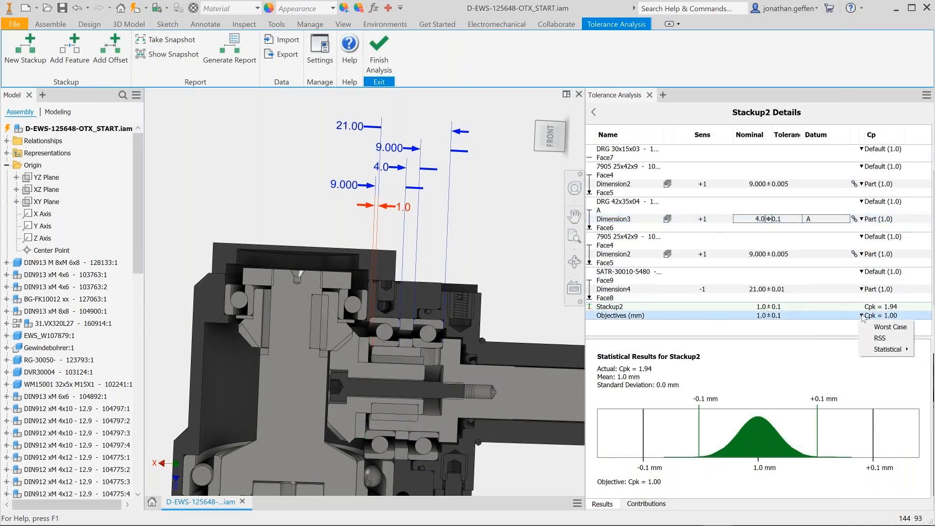
left_click(879, 338)
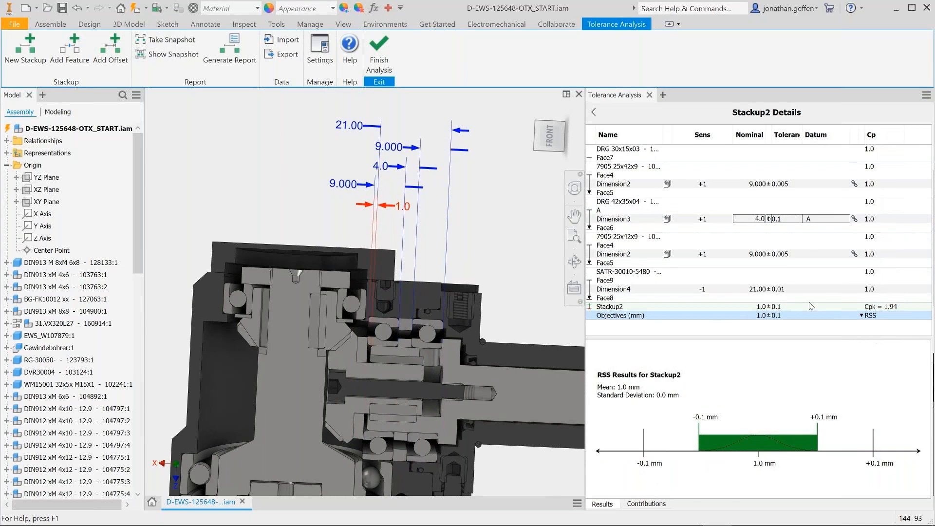
Try a position tolerance of 0.25 on the DRG 42x35x04 ring and reset it to 0.1
left_click(791, 221)
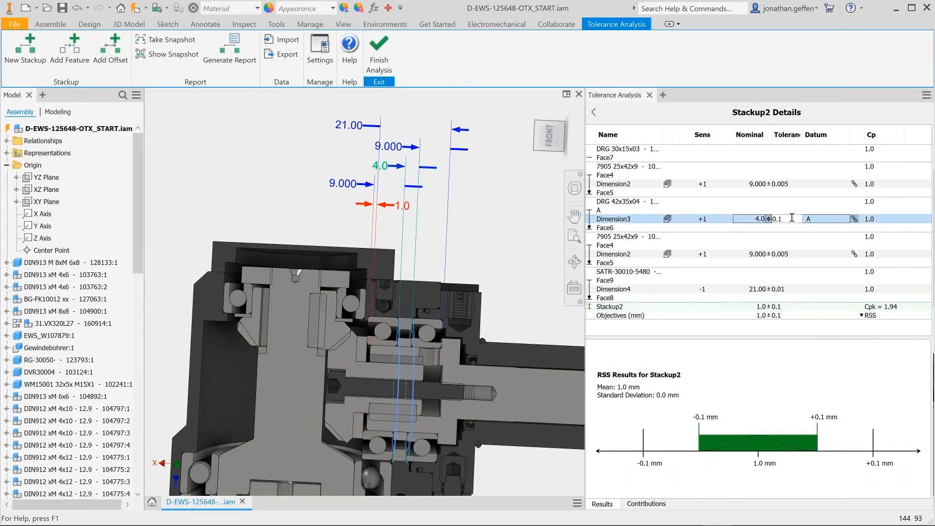
key("Return")
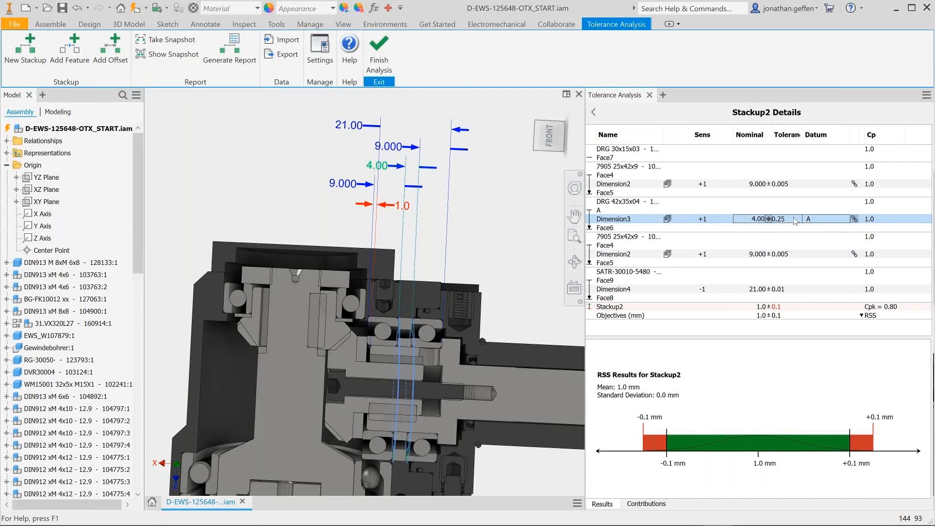
left_click(790, 219)
key("Return")
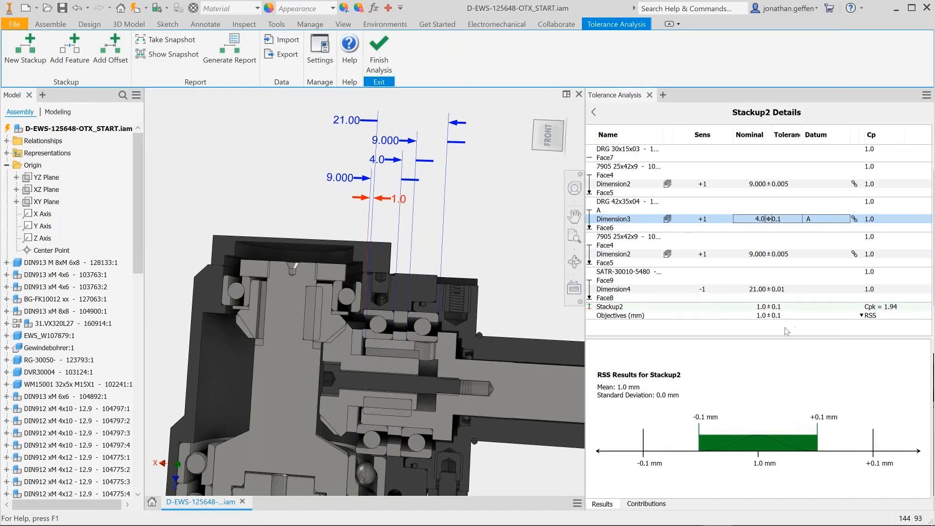
Return to the stackup summary and open the details of Stackup1
left_click(595, 113)
left_click(645, 142)
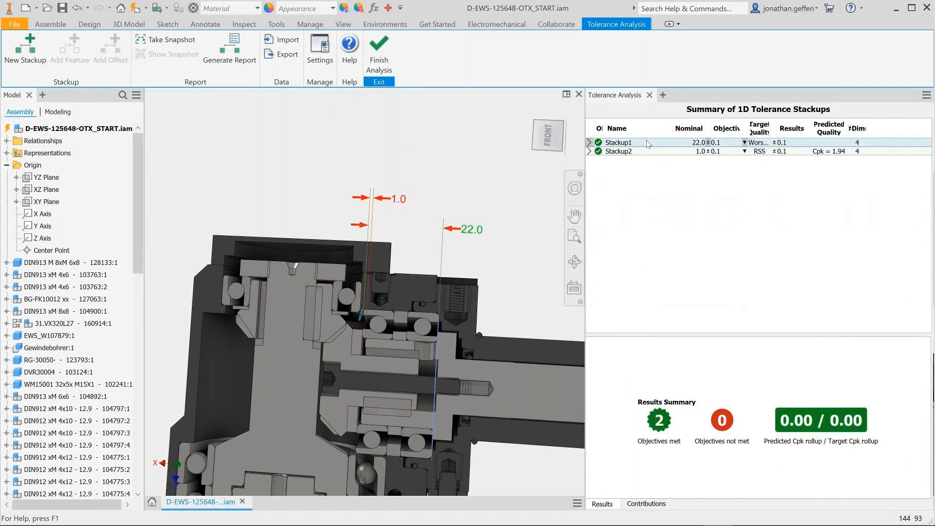
left_click(589, 142)
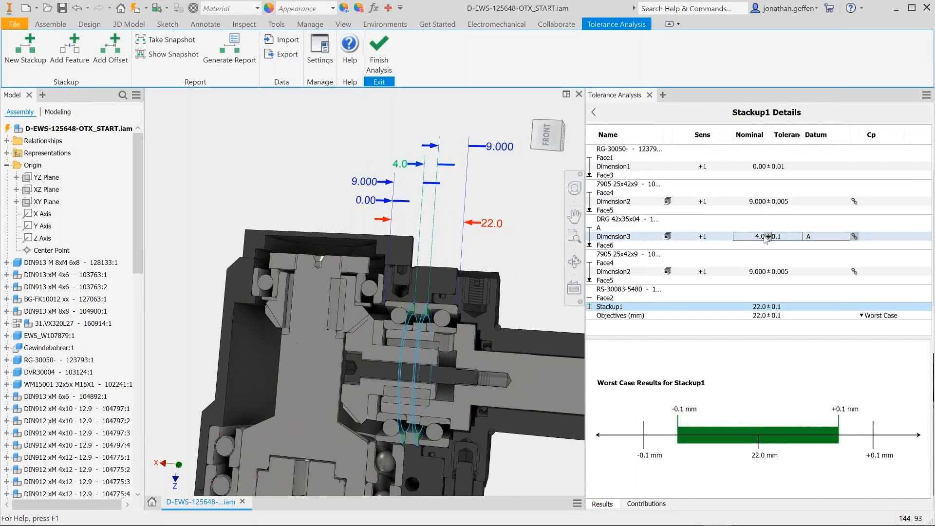
Open the DRG 42x35x04 ring part from the assembly, inspect its position tolerance annotation, and close the part
right_click(415, 306)
left_click(419, 122)
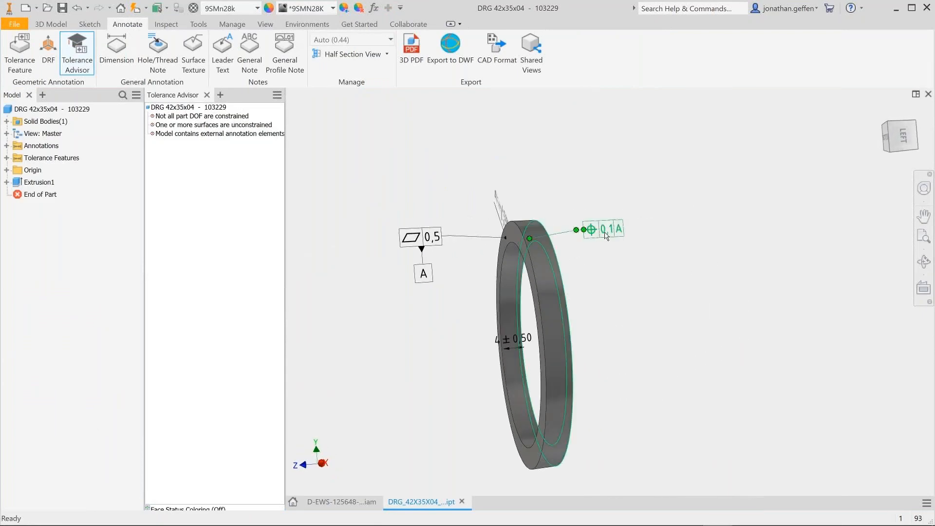
middle_click_drag(592, 298, 664, 388, "shift")
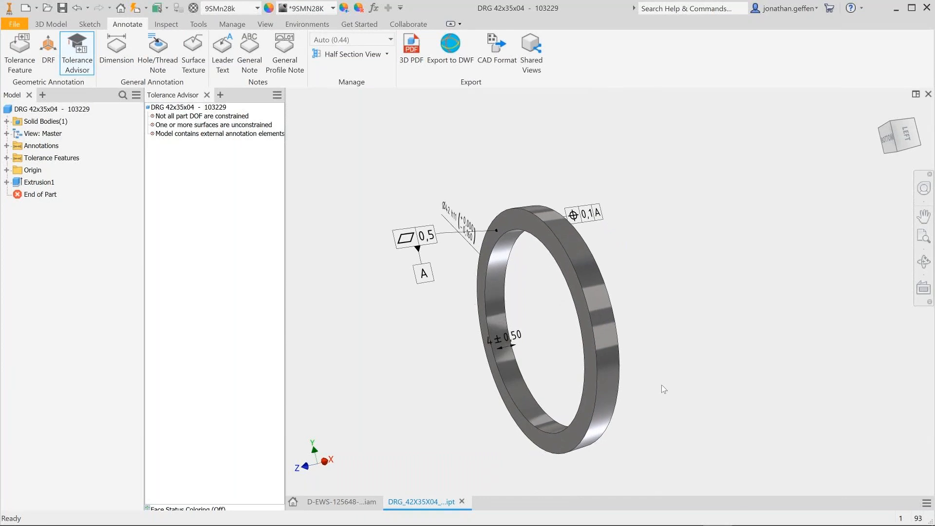
left_click(463, 503)
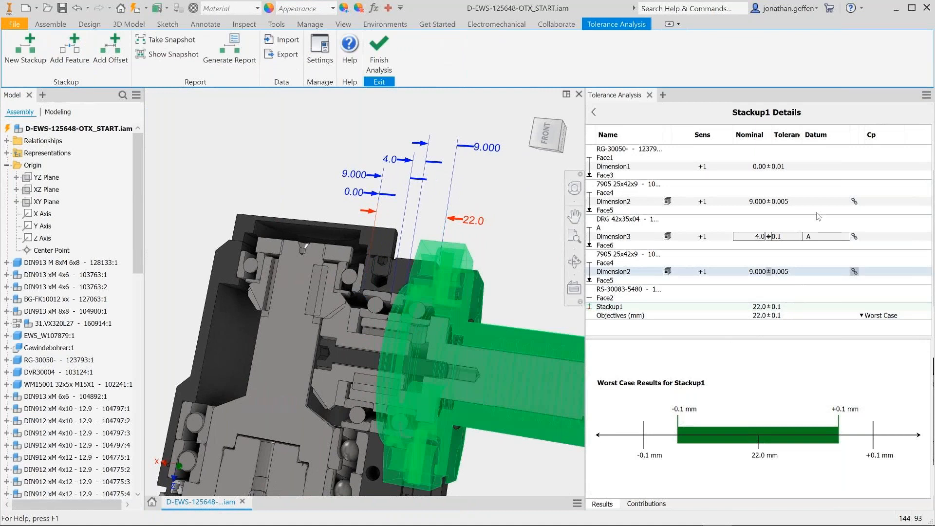
Start a third stackup from the summary between the RT-31.VX320L27 end face and the facing SR-VX3001- face, placing its dimension on the XZ Plane
left_click(594, 113)
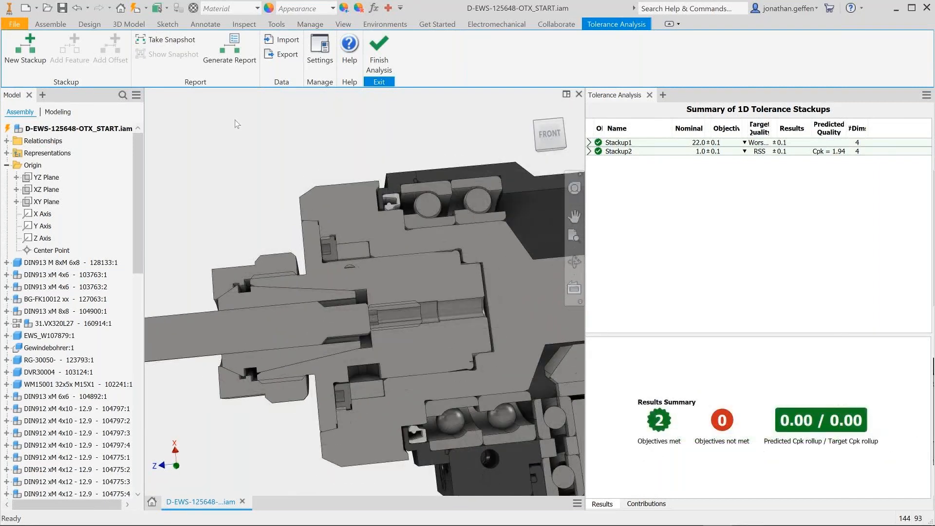
left_click(34, 60)
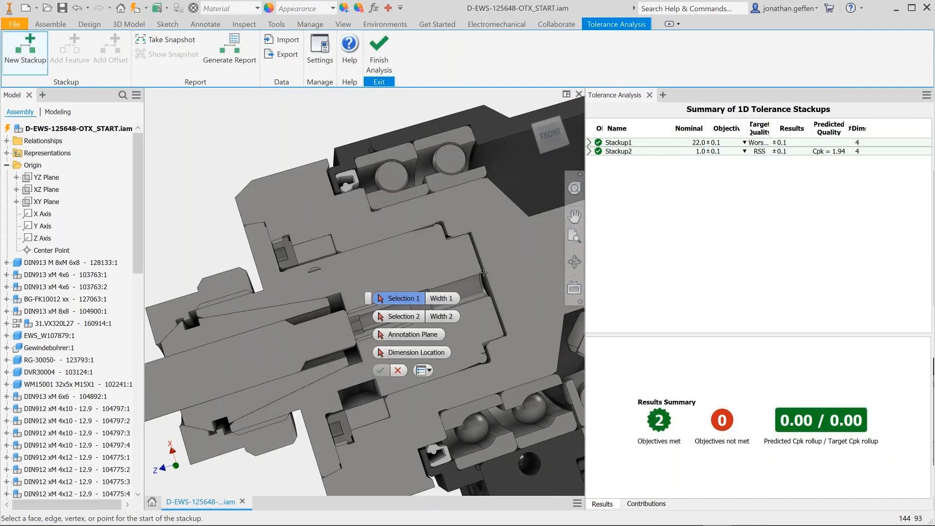
scroll(483, 274, "up", 3)
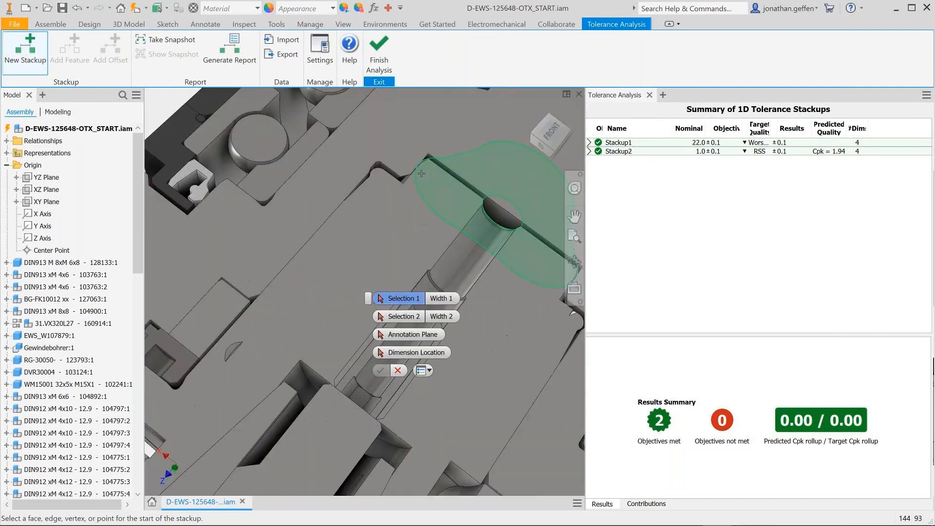
left_click(437, 164)
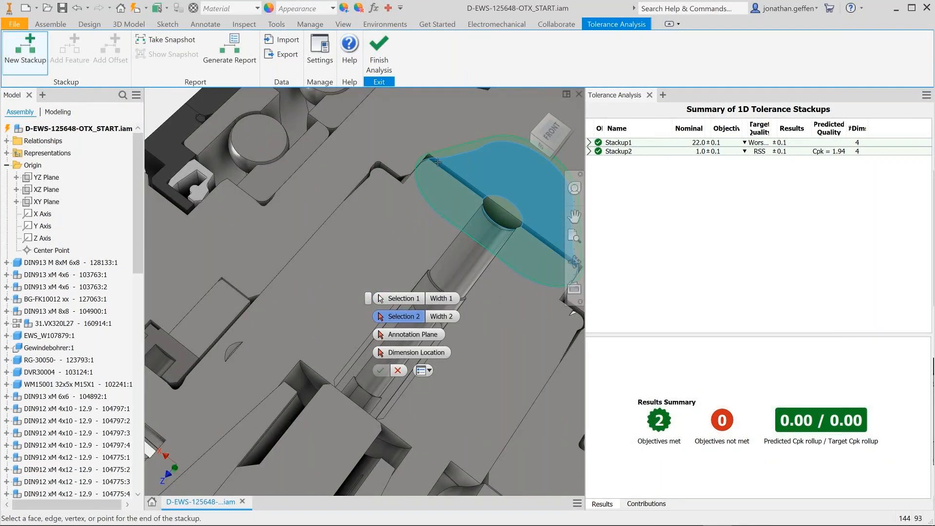
left_click(437, 162)
scroll(438, 162, "down", 3)
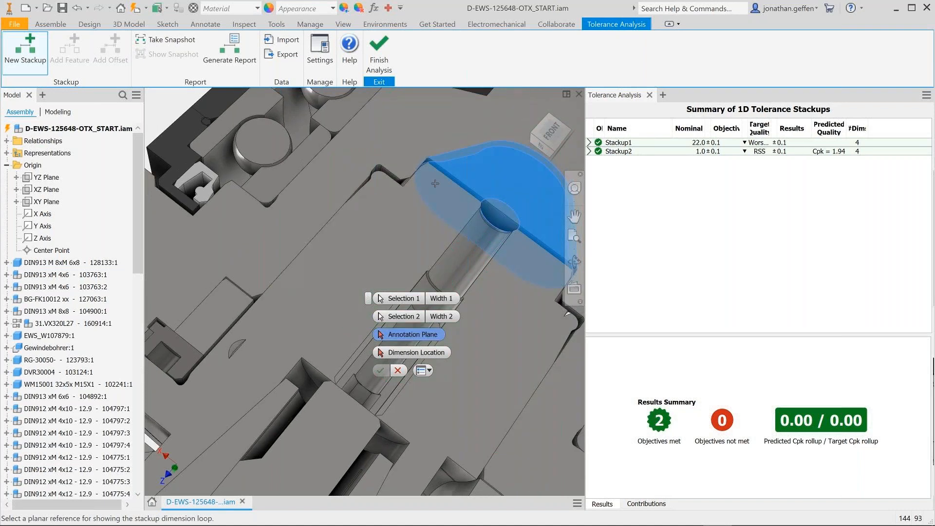
left_click(45, 191)
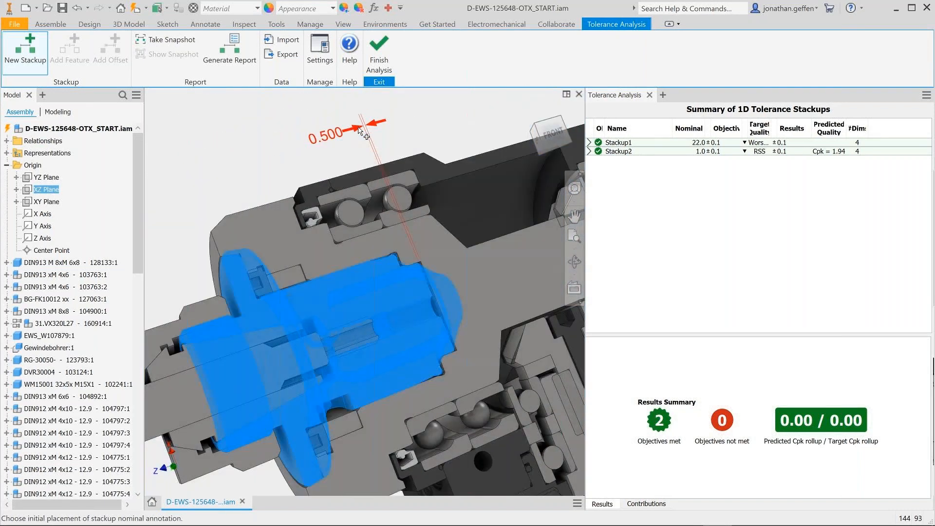
left_click(359, 131)
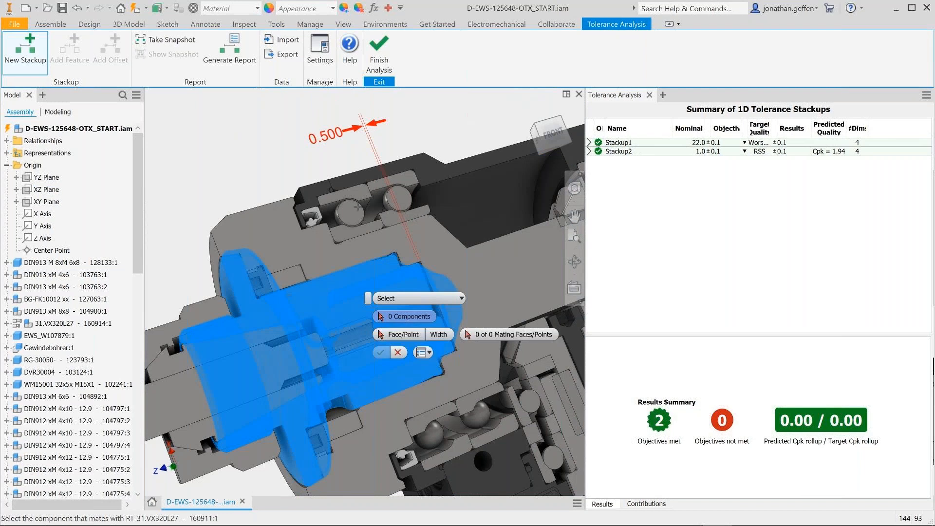
Select WM40002 40x1x, ZR-VX3-01 and SR-VX3001- as the components linking the third stackup
left_click(337, 275)
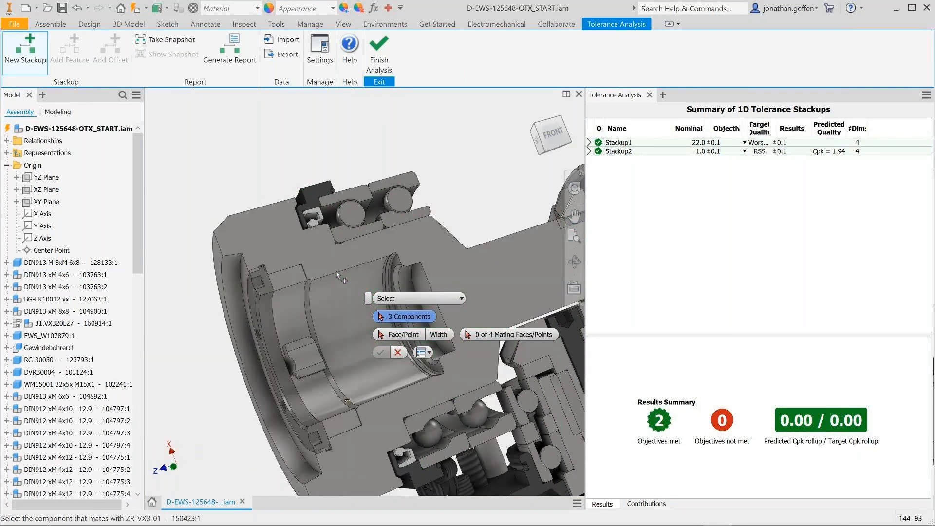
left_click(337, 275)
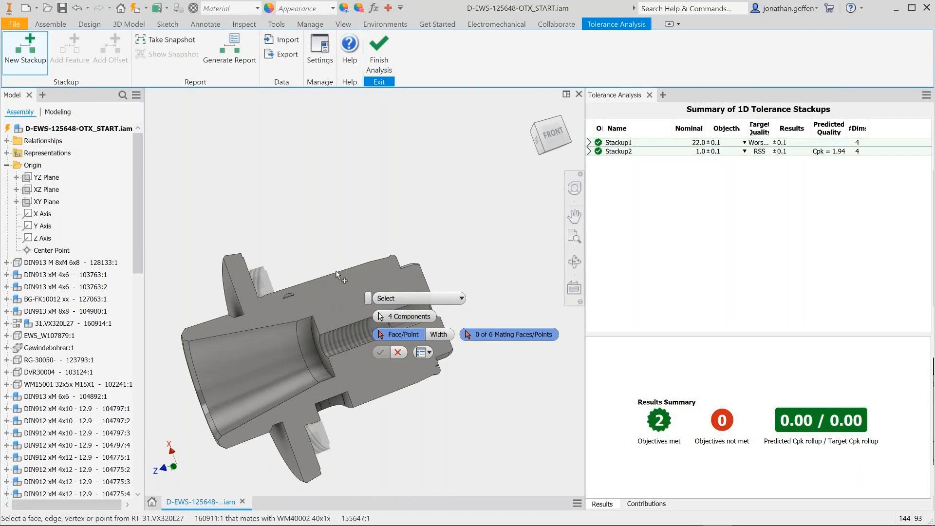
Pick the six mating faces between RT-31.VX320L27, WM40002 40x1x, ZR-VX3-01 and SR-VX3001-, and accept the stackup loop
middle_click_drag(337, 275, 269, 243, "shift")
left_click(231, 235)
left_click(233, 228)
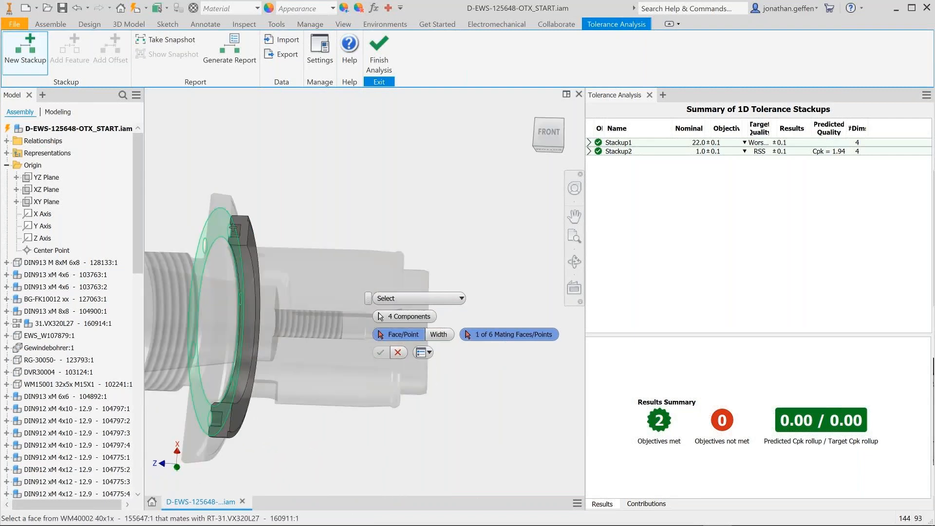
left_click(233, 228)
left_click(249, 239)
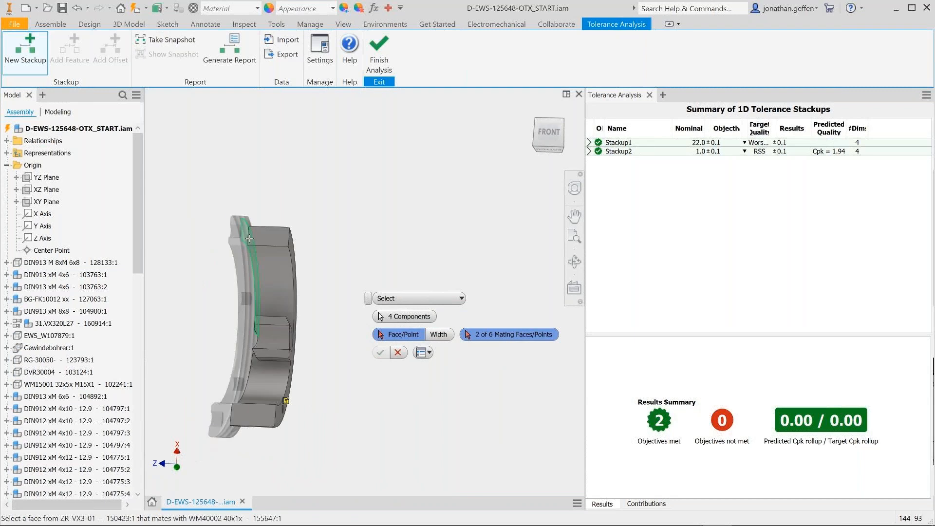
left_click(249, 239)
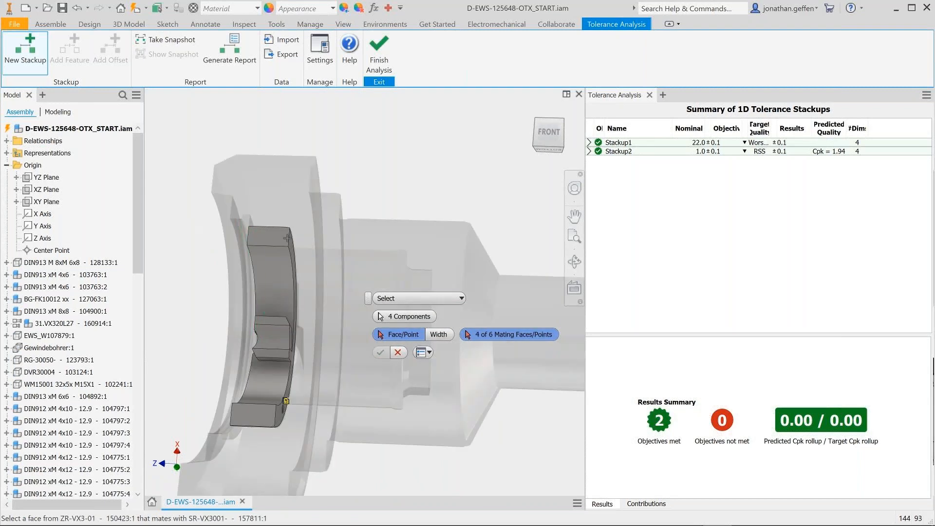
left_click(291, 240)
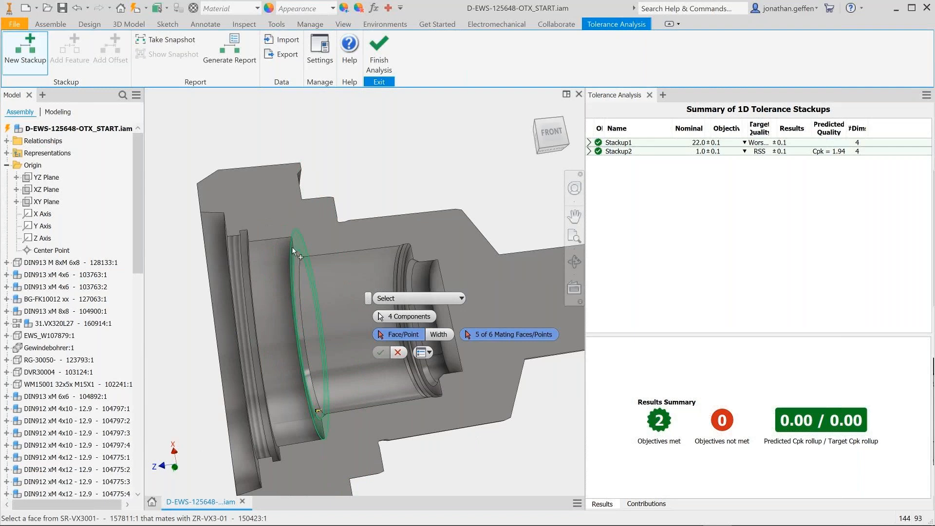
left_click(292, 247)
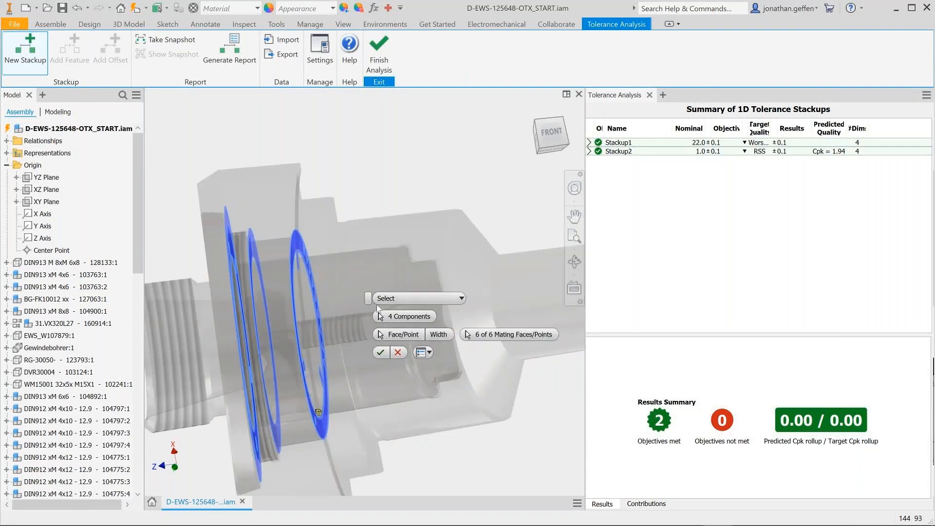
left_click(382, 352)
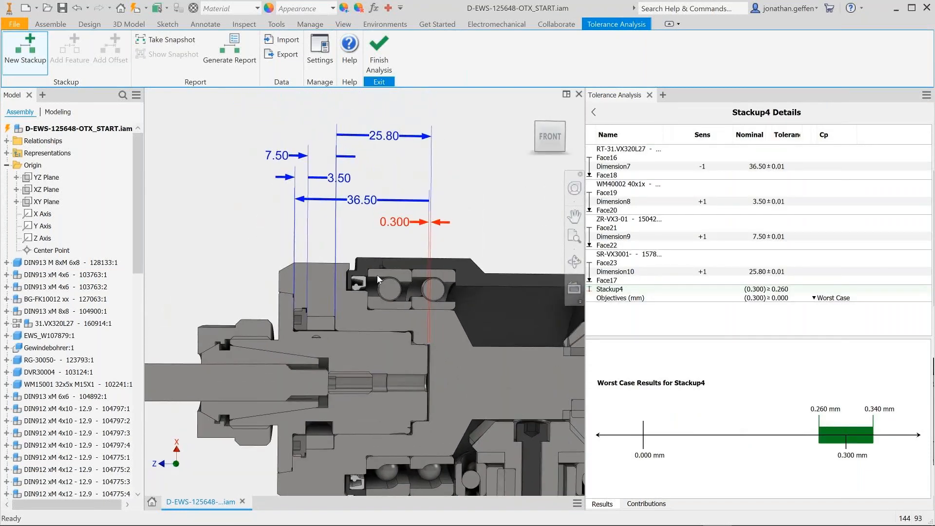
Set the tolerances of the third stackup's 36.50, 3.50 and 7.50 mm dimensions to ±0.1 mm each
left_click(780, 167)
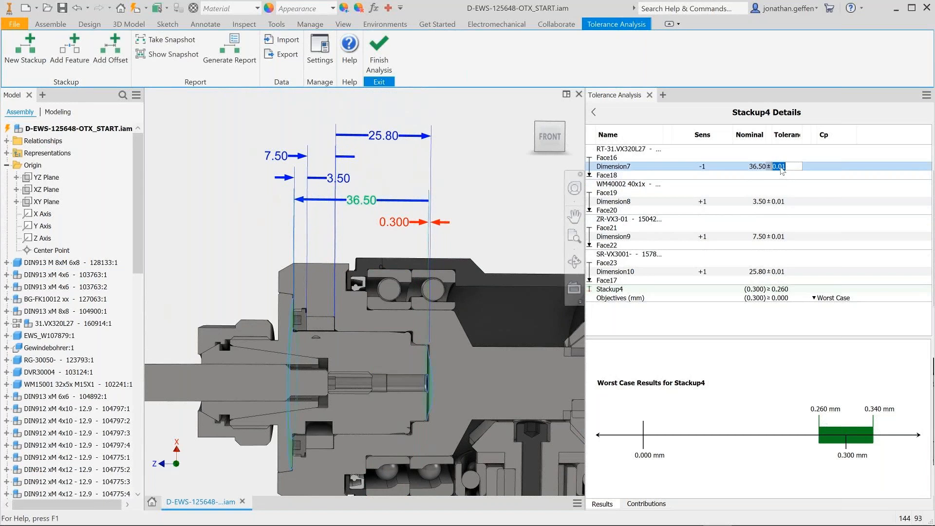
type("0")
key("Return")
left_click(781, 202)
type("0")
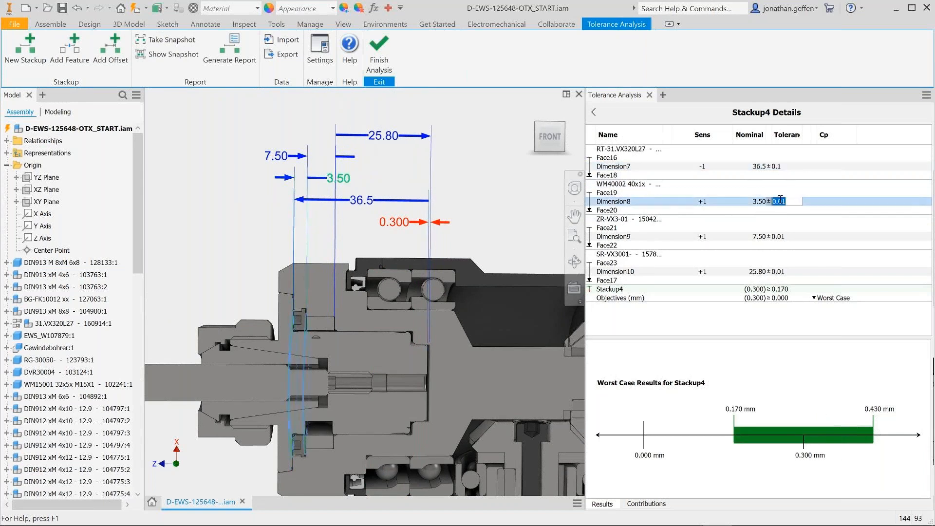
type(".01")
key("Return")
left_click(779, 236)
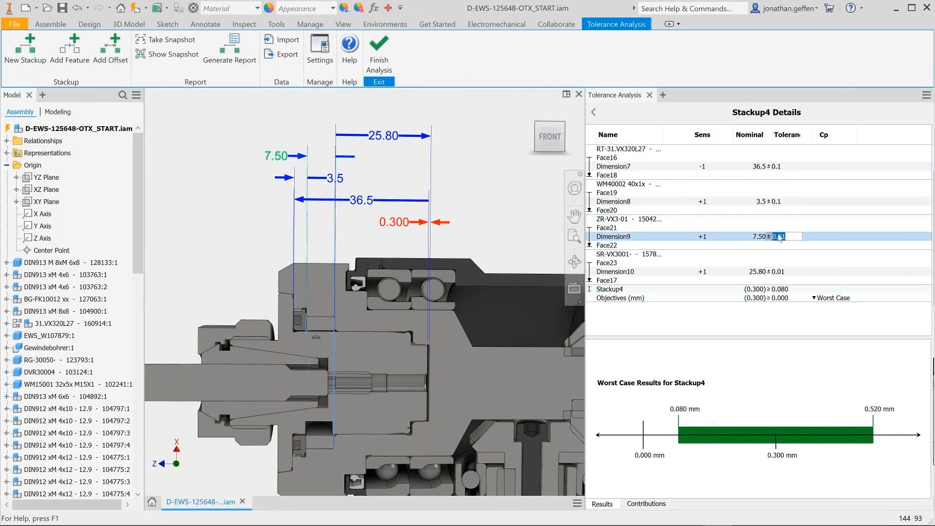
type("0.1")
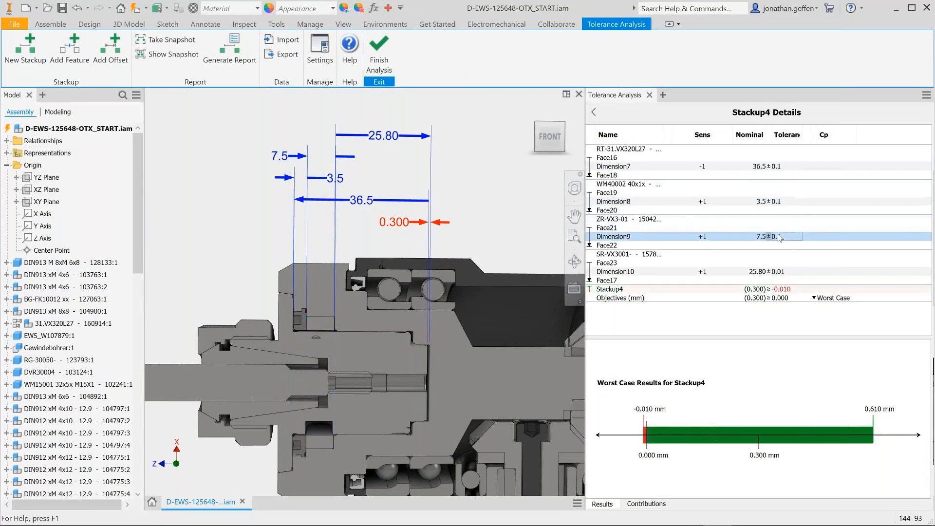
Give the third stackup a Lower Limit objective of 0.1 mm evaluated by RSS, and return to the stackup summary
left_click(770, 299)
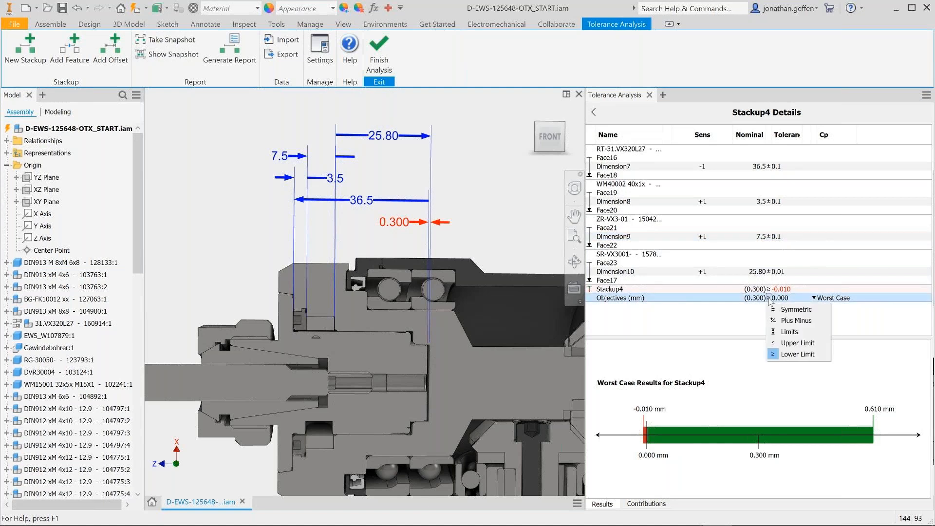
left_click(798, 354)
left_click(782, 298)
type("0.1")
key("Return")
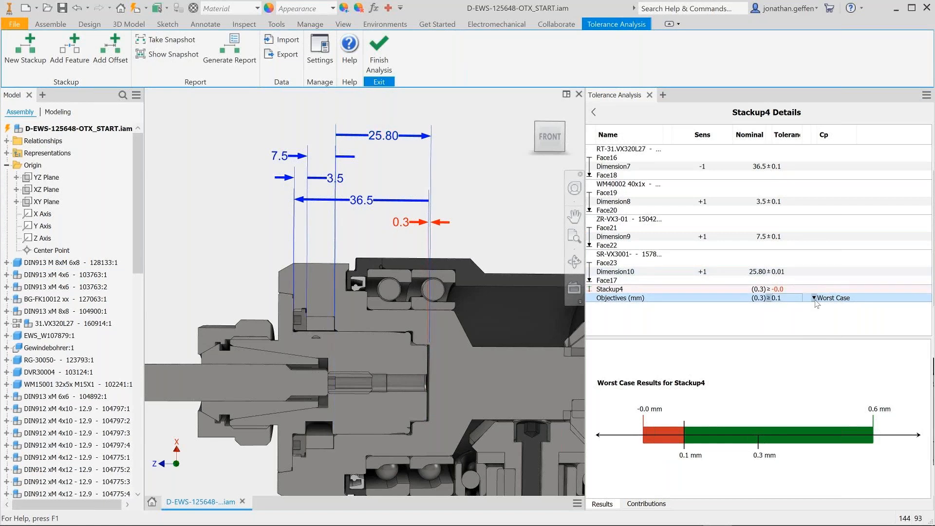
left_click(833, 297)
left_click(831, 321)
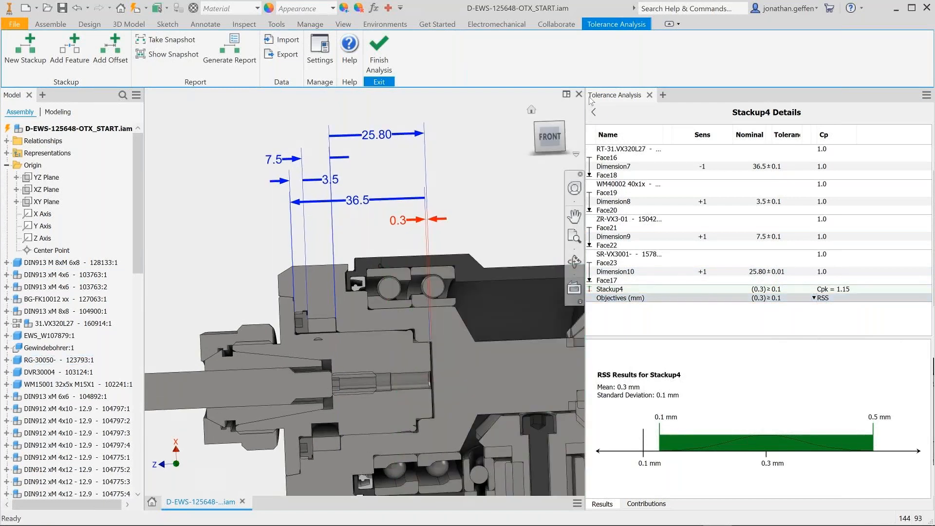
left_click(596, 113)
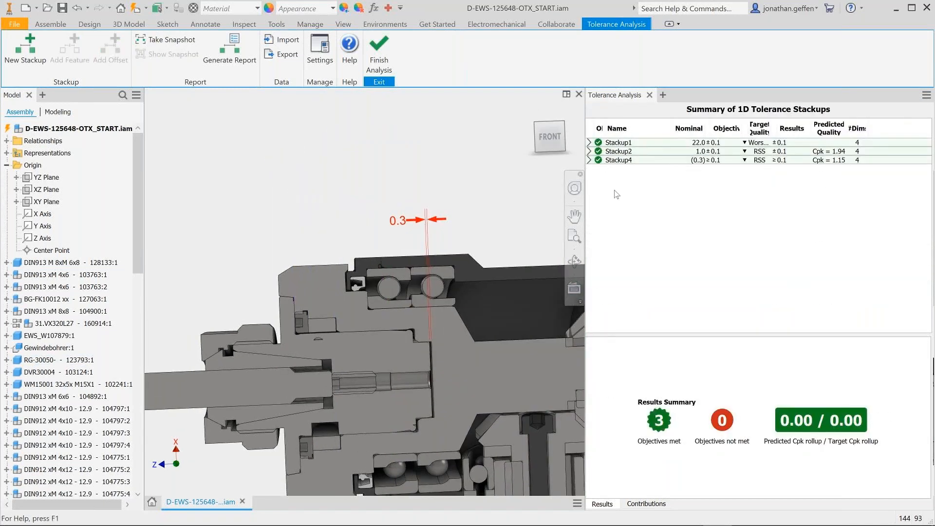
Open Stackup1's details, zoom to its dimensions in the section view, and capture a report snapshot
left_click(612, 161)
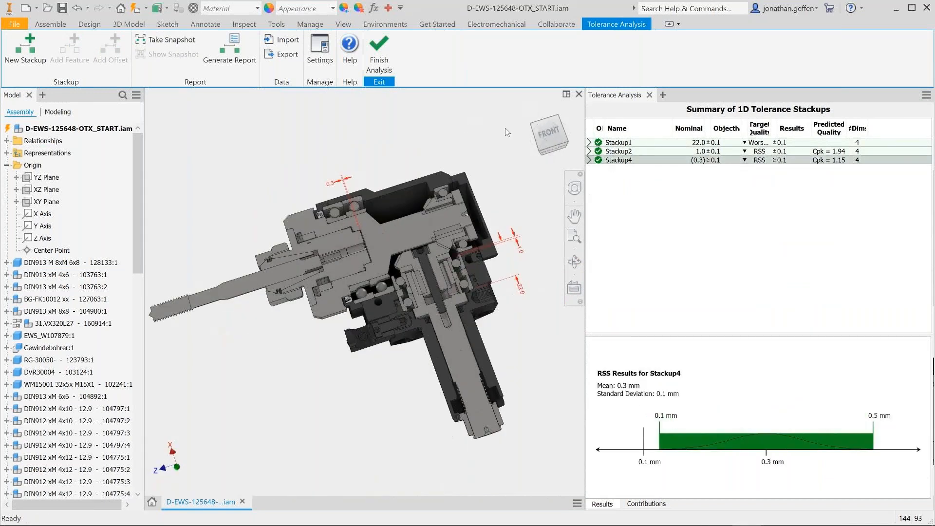
double_click(591, 145)
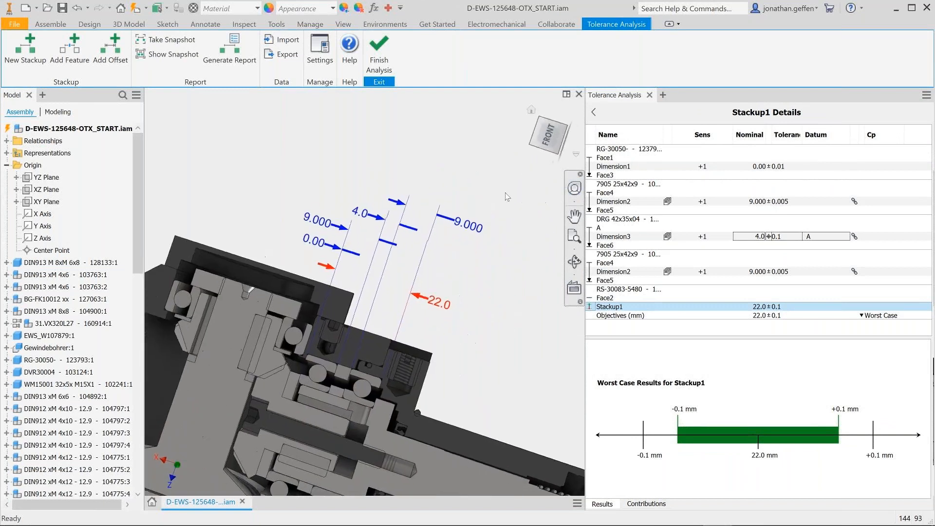
left_click(157, 40)
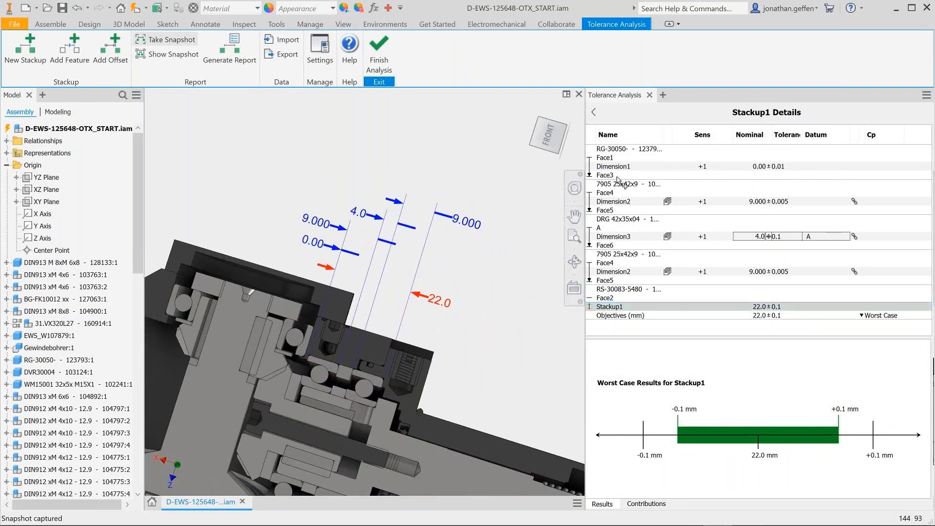
left_click(594, 112)
Open Stackup2's details, capture a report snapshot of its dimensions, and return to the summary
double_click(591, 154)
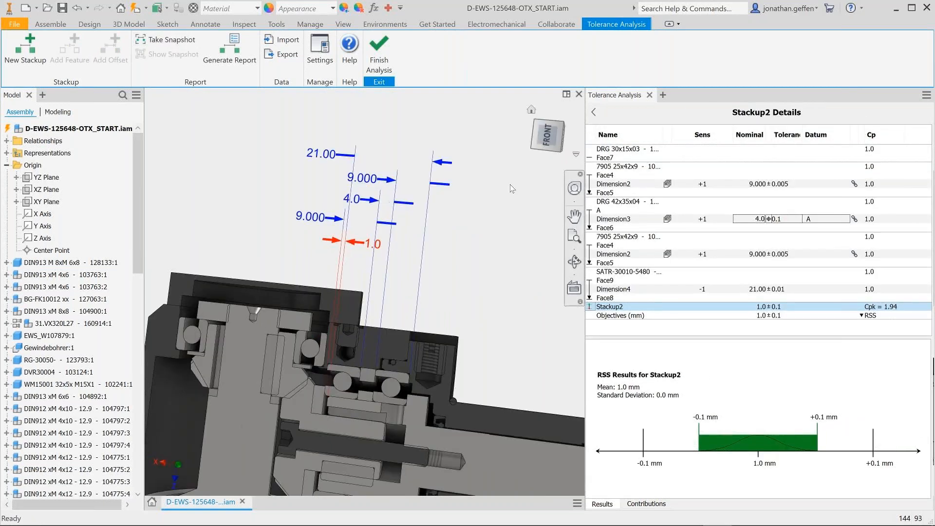
left_click(161, 40)
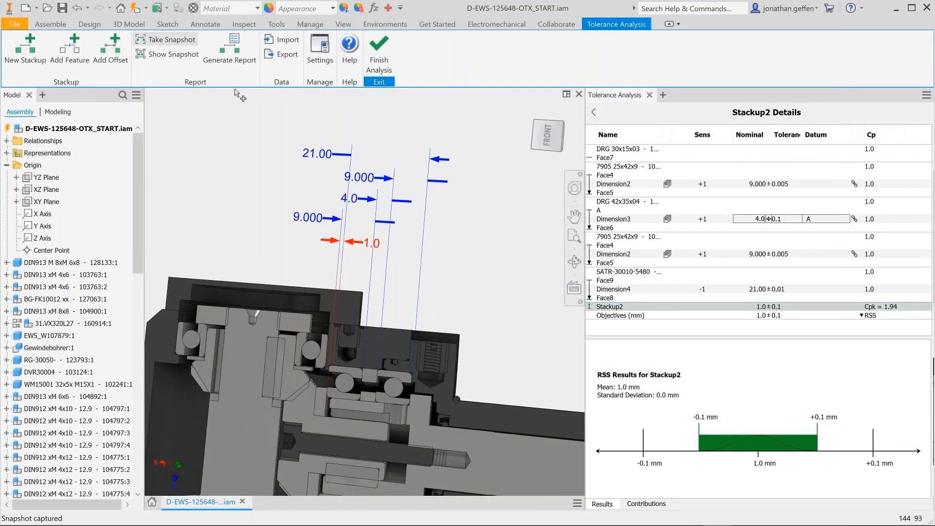
left_click(593, 112)
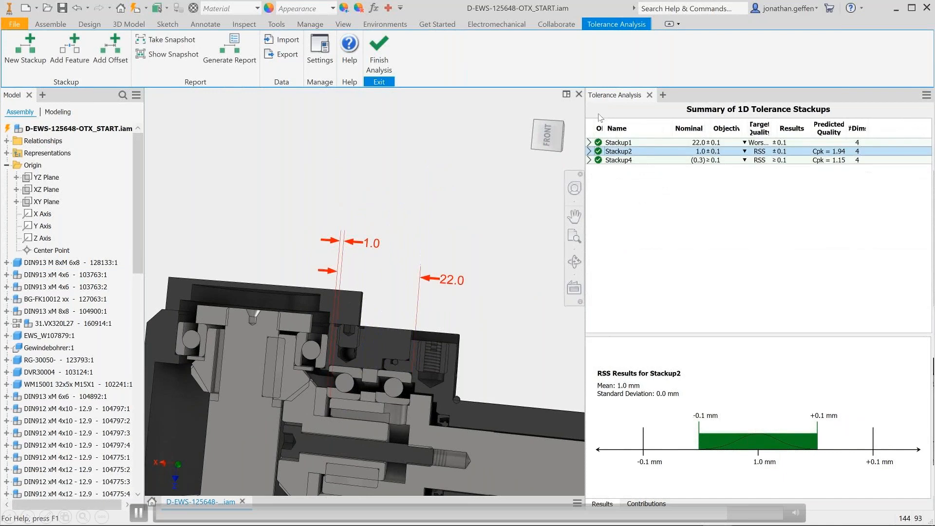
Visit Stackup4 from the summary and capture a summary snapshot of the assembly showing all three stackup dimensions
left_click(541, 147)
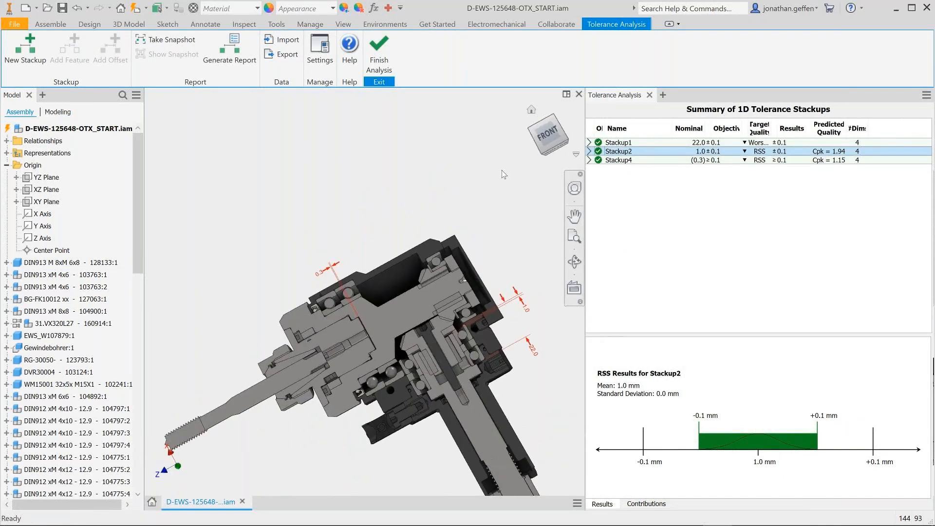
left_click(590, 160)
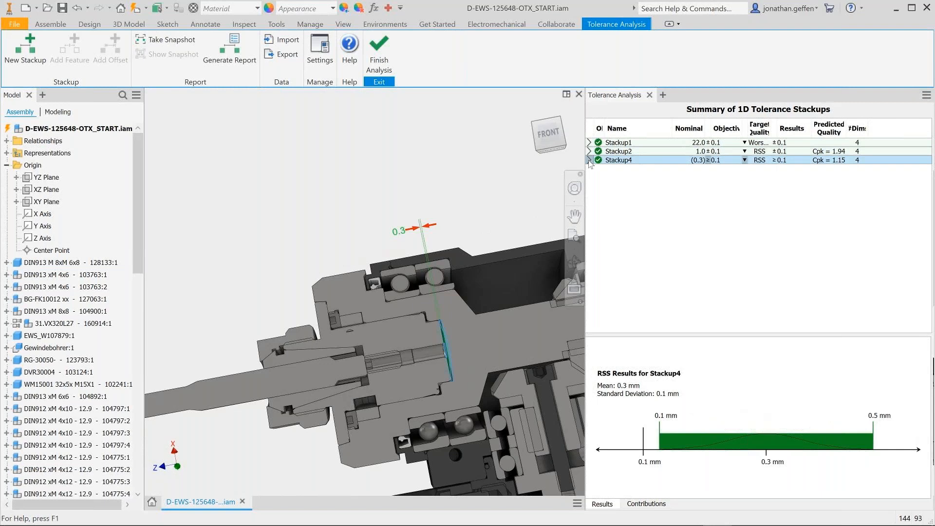
left_click(589, 160)
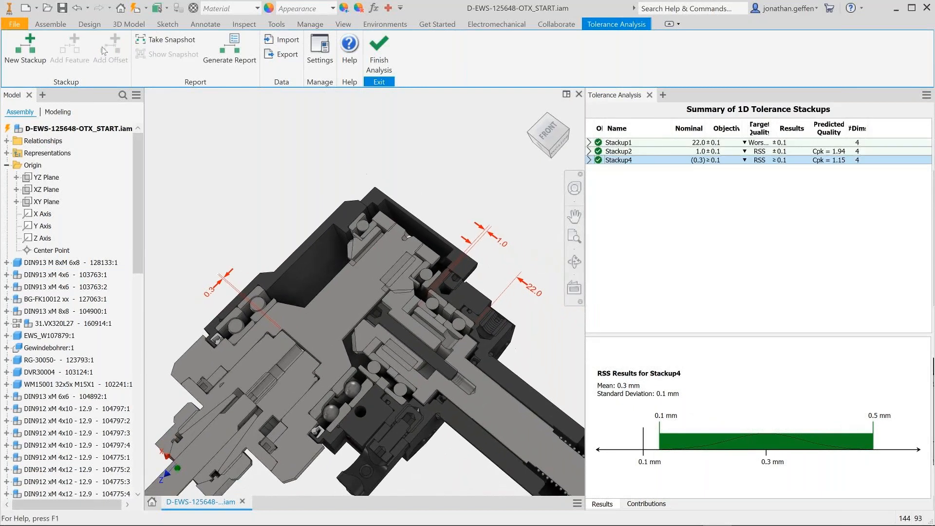
left_click(166, 40)
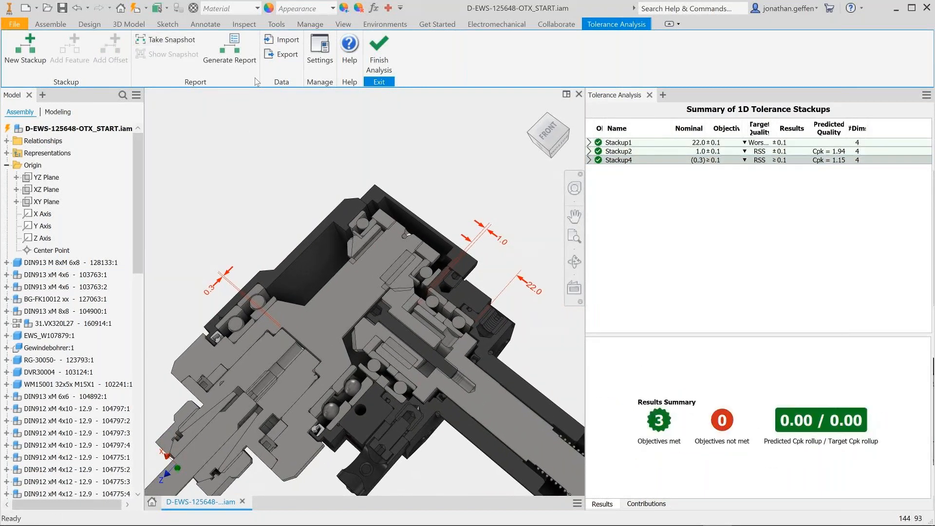
Generate the tolerance stackup report and save it to the Desktop as "report"
left_click(246, 52)
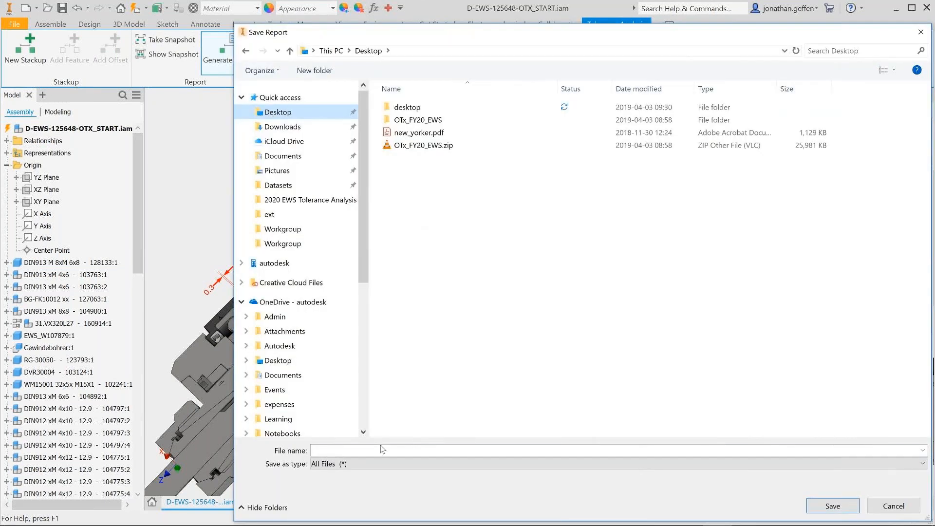
type("report")
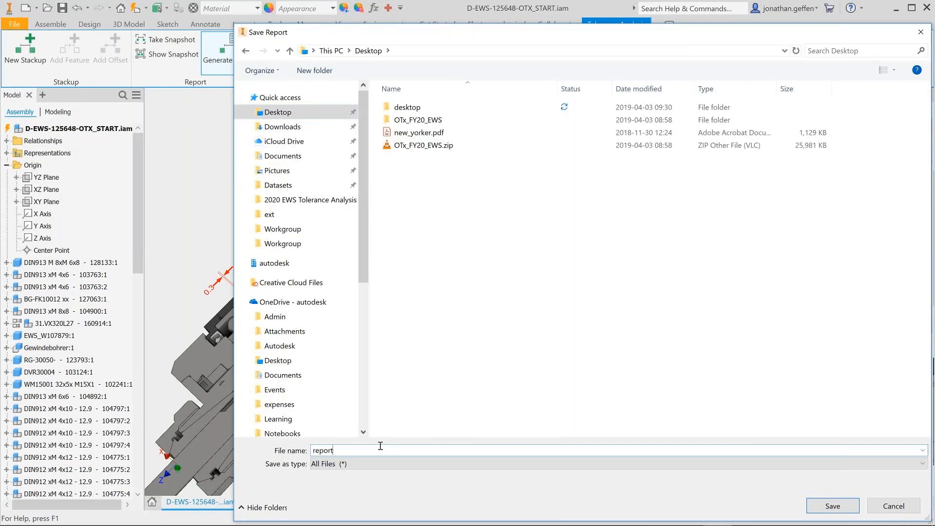
key("Return")
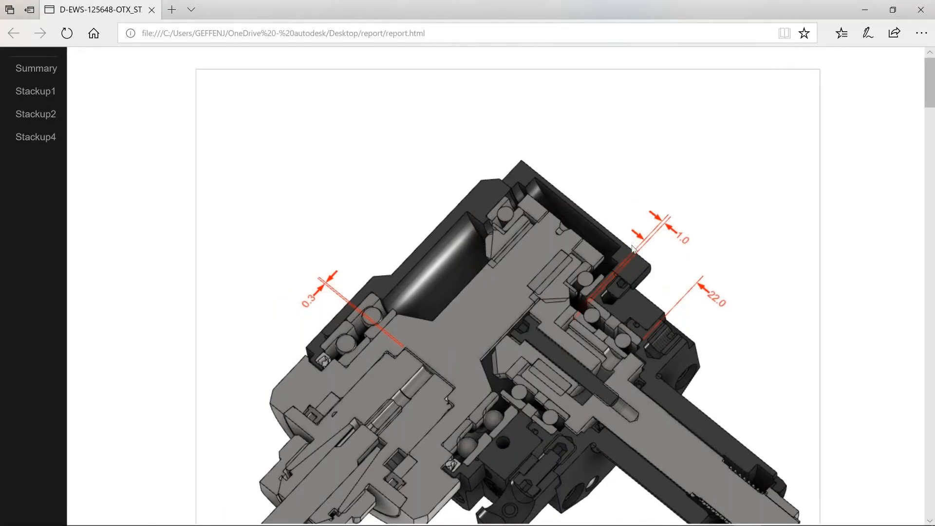
Review the generated report from the summary table through each stackup's results down to the Stackup4 contributions
scroll(633, 249, "down", 8)
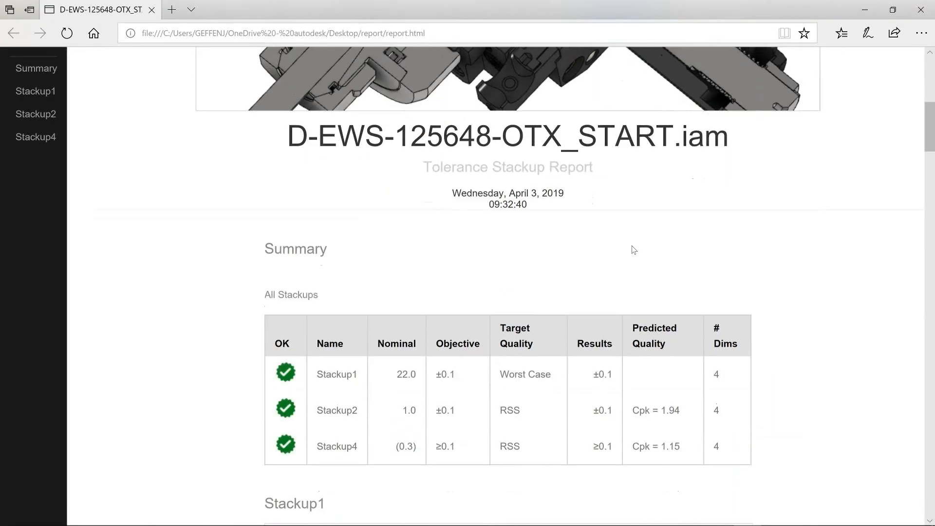
scroll(634, 250, "down", 15)
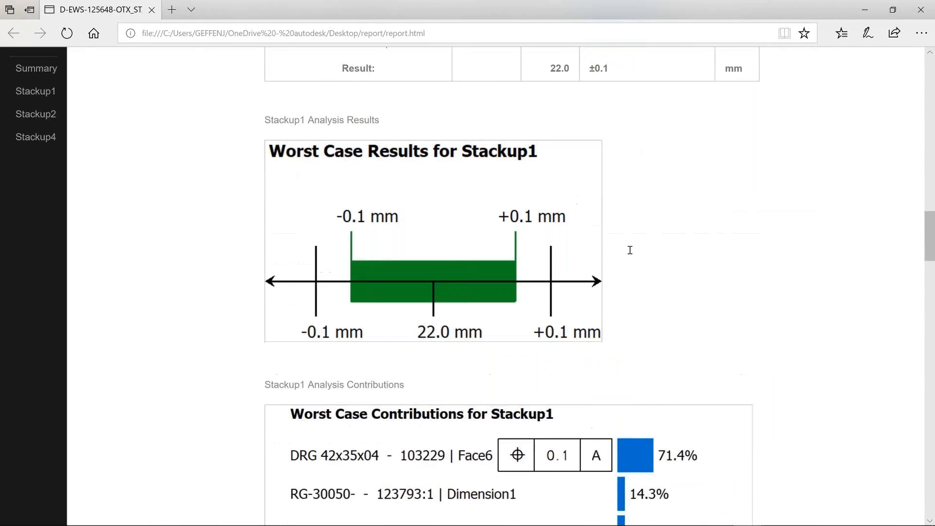
scroll(631, 251, "down", 15)
scroll(631, 253, "down", 15)
scroll(631, 254, "down", 10)
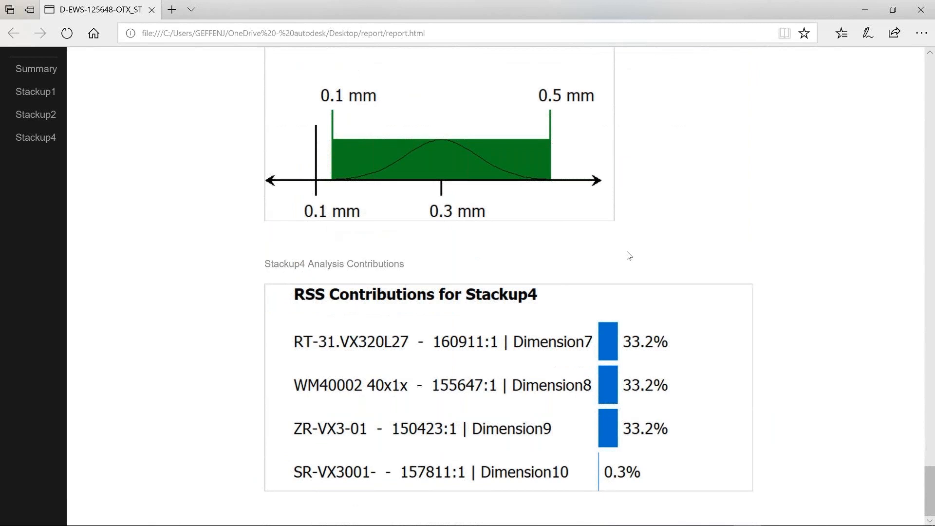